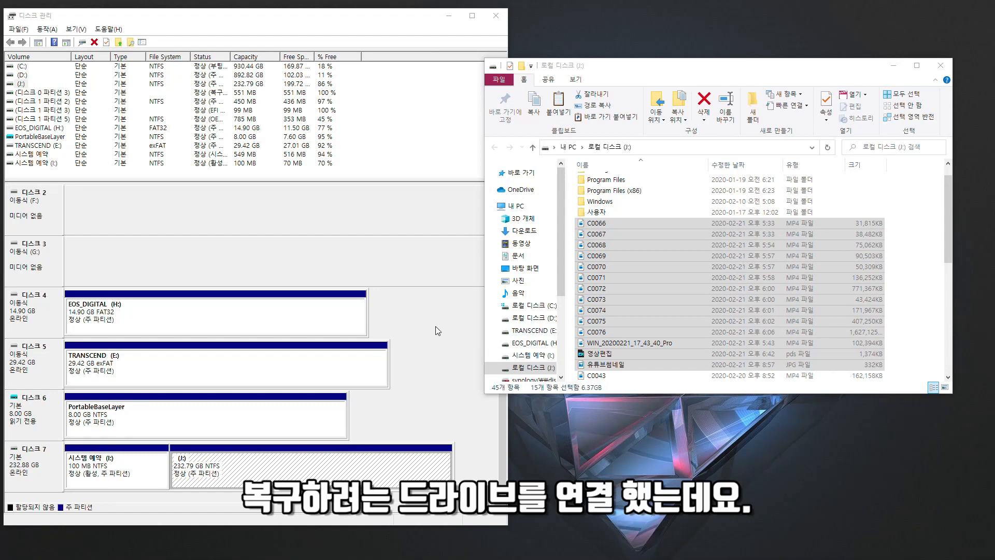
Permanently delete the files from C0066 through 케이스리뷰 on the J: drive, granting administrator permission for all items.
click(212, 470)
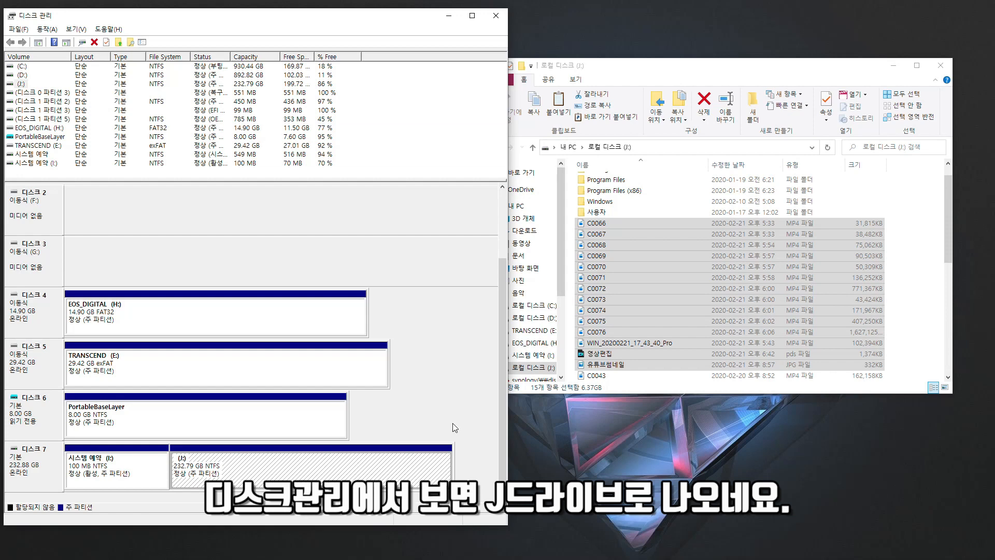
drag(742, 70, 685, 55)
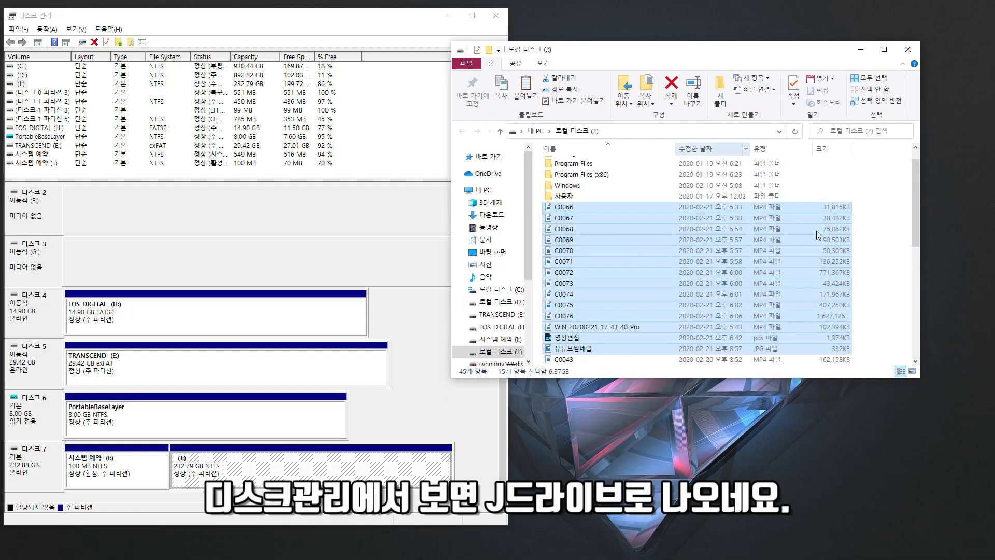
click(575, 207)
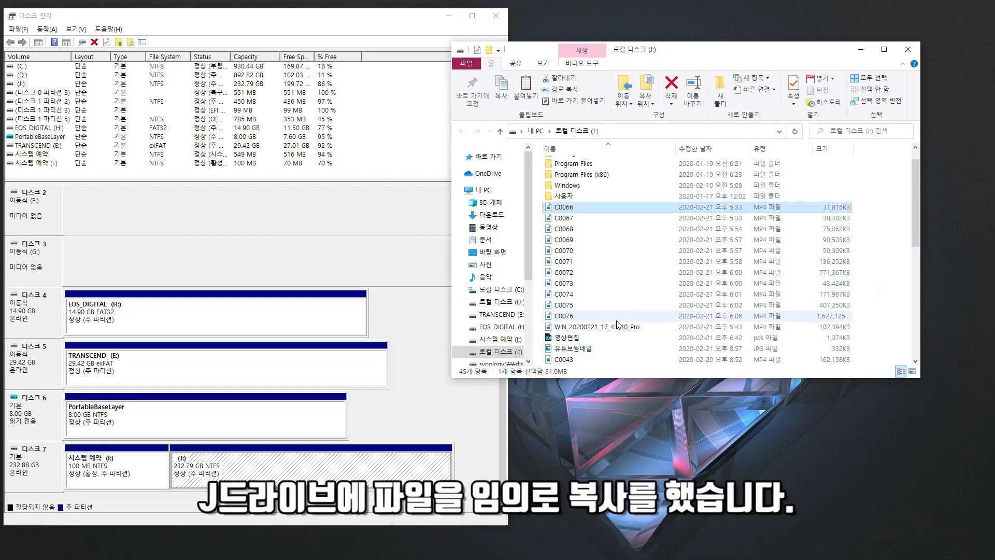
scroll(596, 311, down, 9)
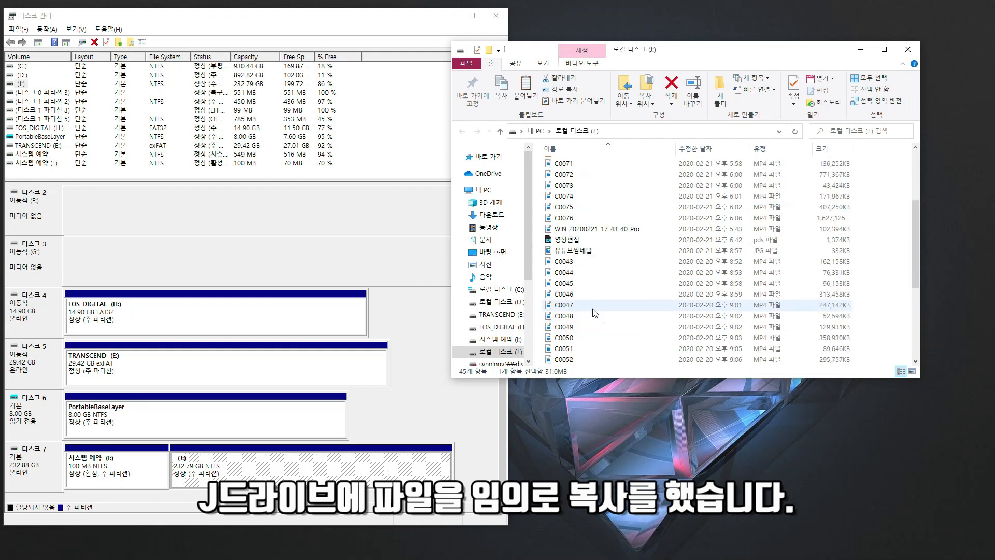
shift+click(580, 360)
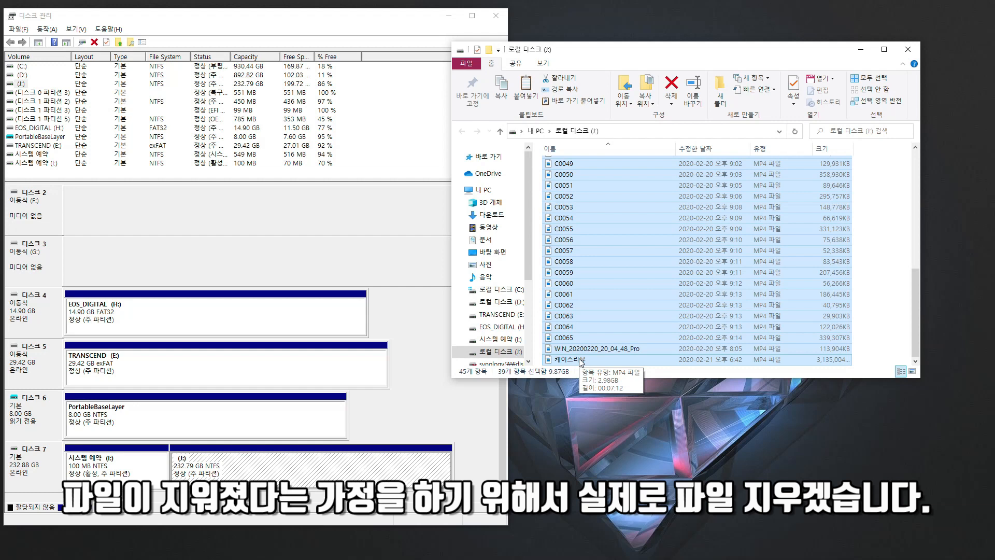
key(shift+Delete)
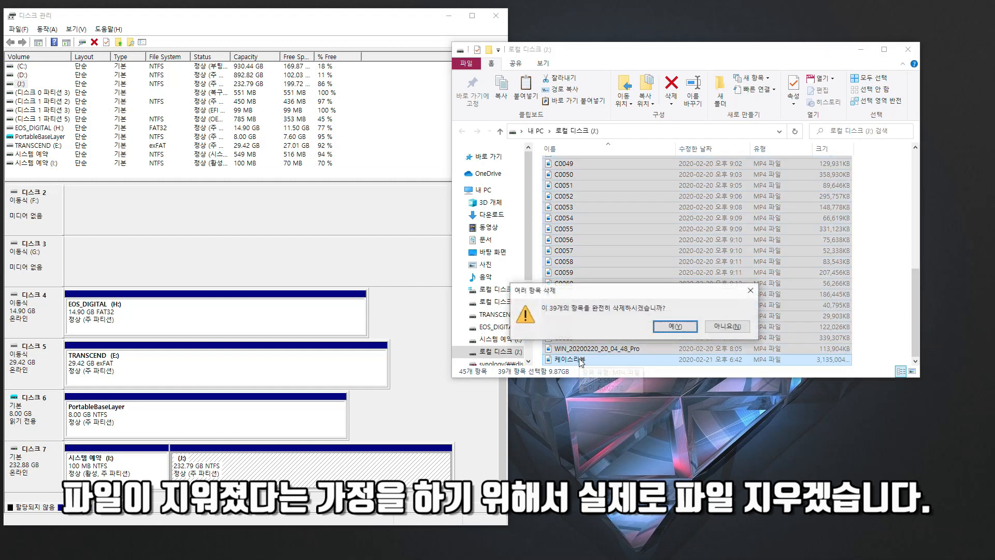
click(676, 326)
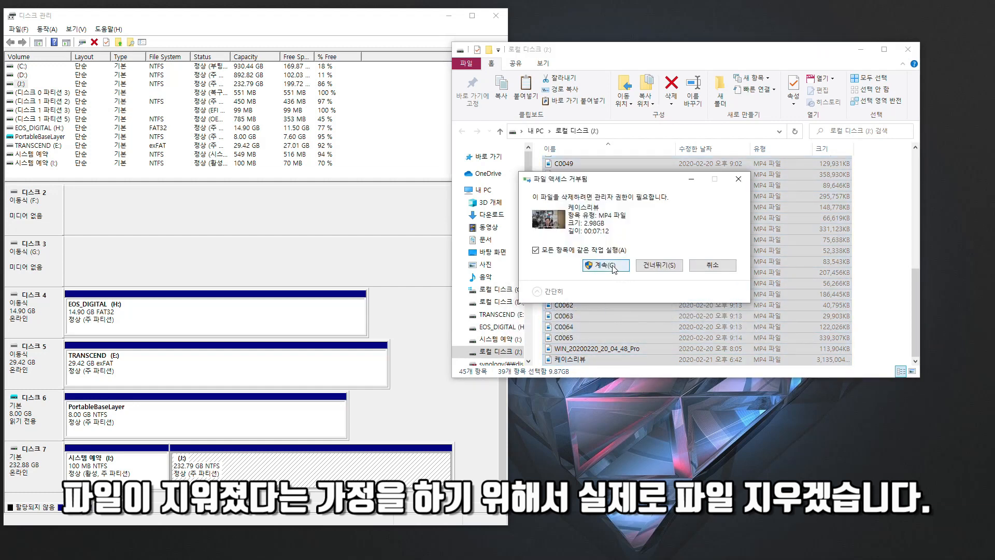
click(601, 265)
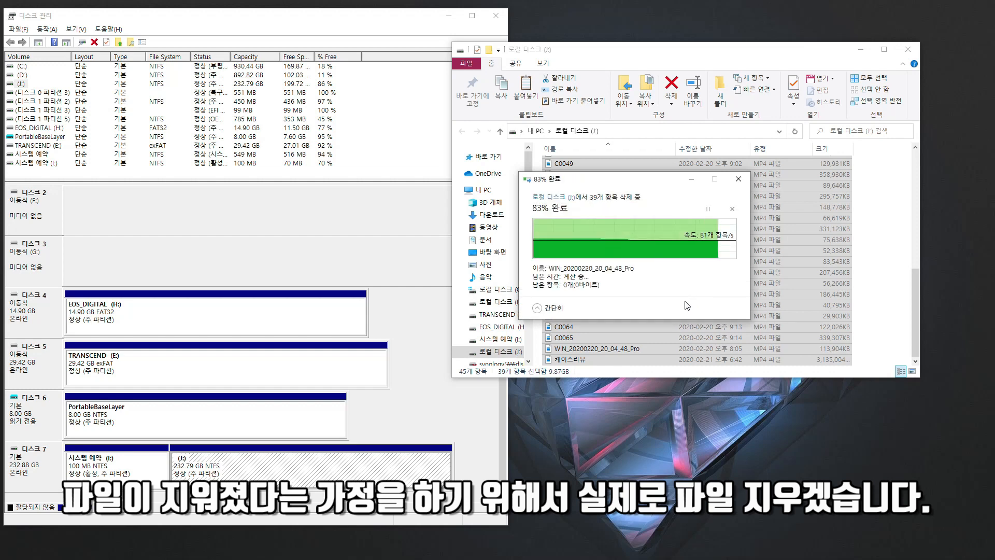
Minimize the Disk Management window and the J: drive's folder window.
drag(816, 326, 543, 230)
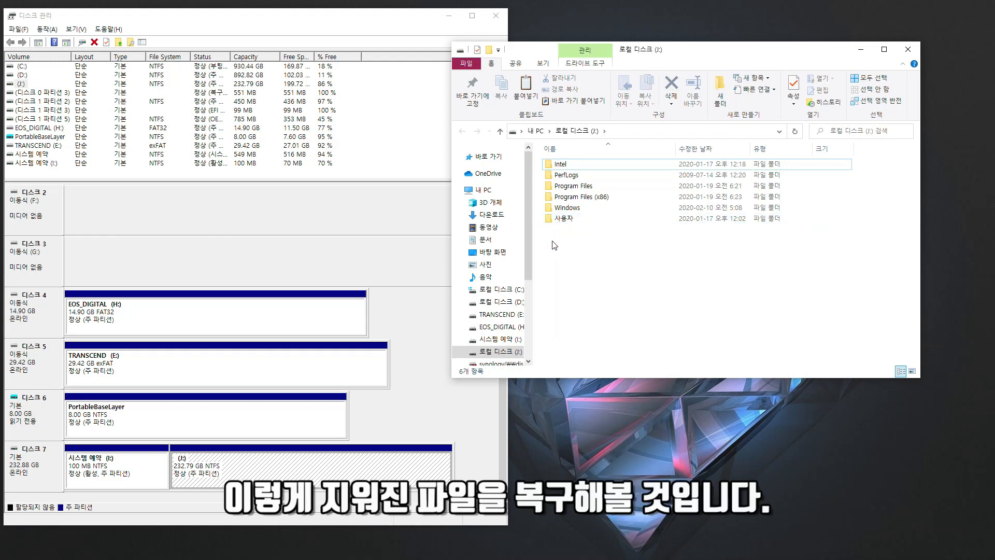
click(451, 17)
click(861, 49)
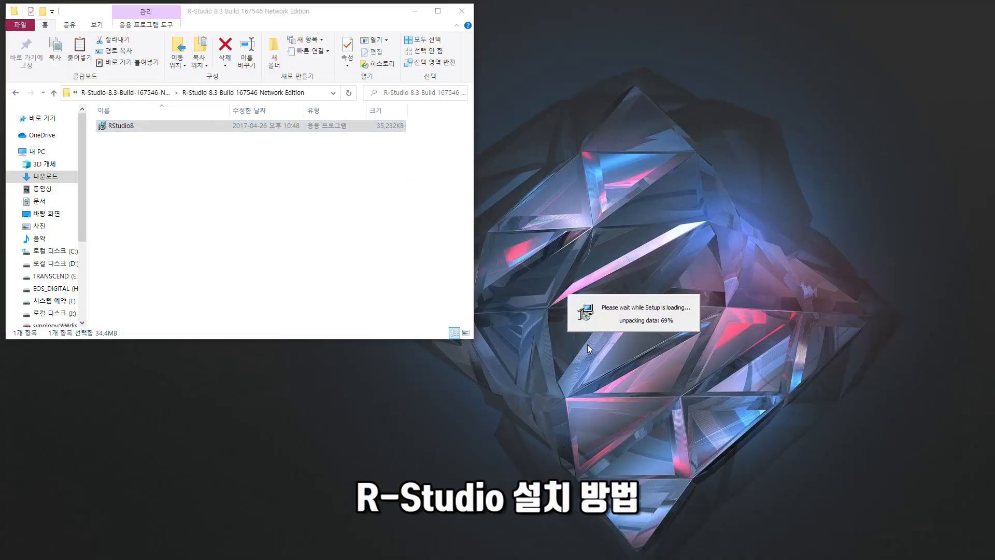
Proceed through the opening pages of the R-Studio 8.3 setup and accept the license agreement.
click(637, 341)
click(692, 401)
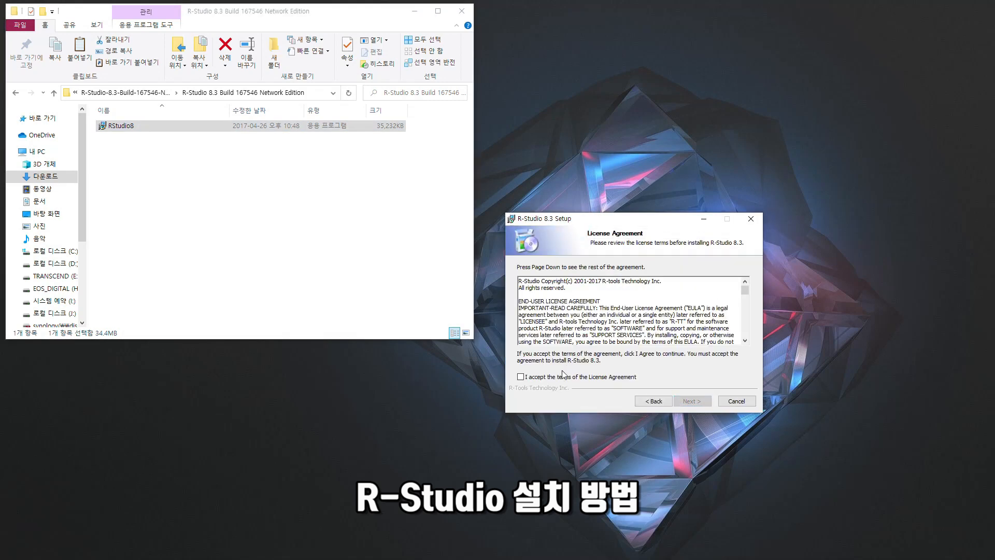
click(521, 377)
click(694, 402)
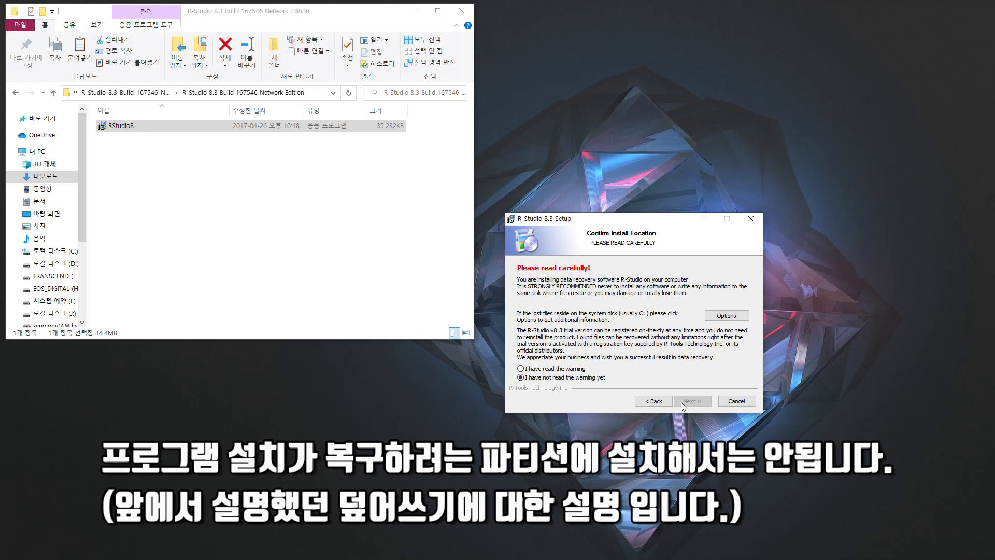
Mark the data-loss warning as read, install R-Studio to its default folder under C:\Program Files (x86), and finish setup with launch enabled.
click(552, 369)
click(692, 401)
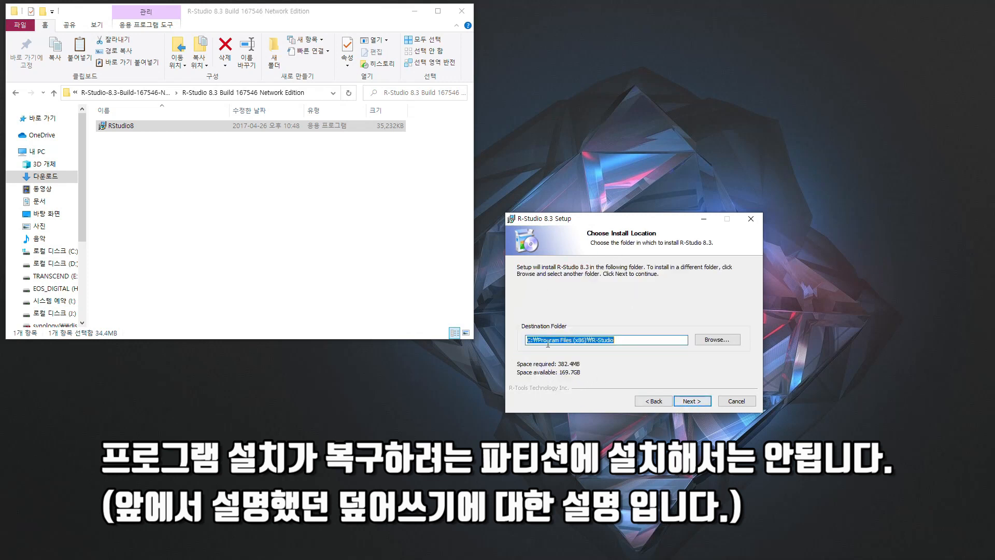
click(694, 404)
click(694, 402)
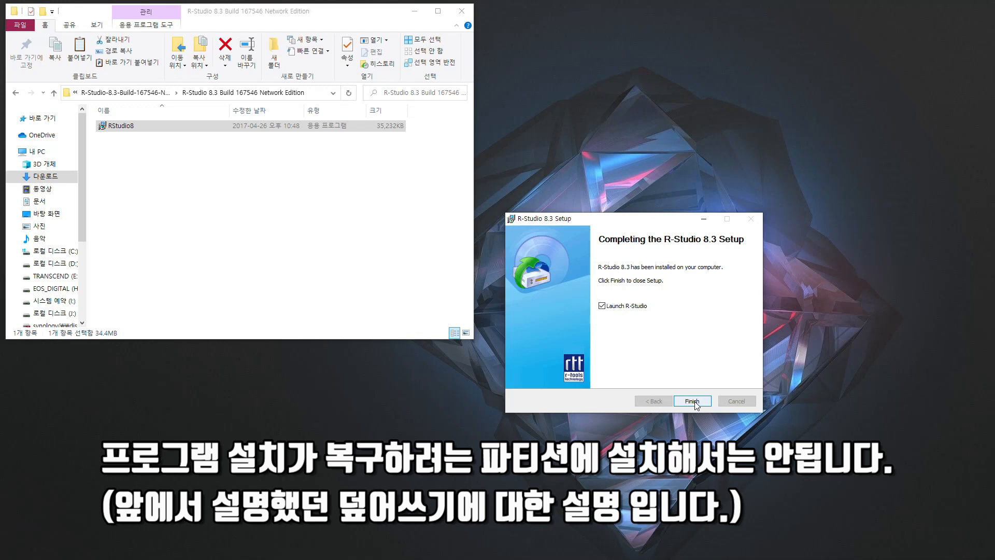
click(693, 401)
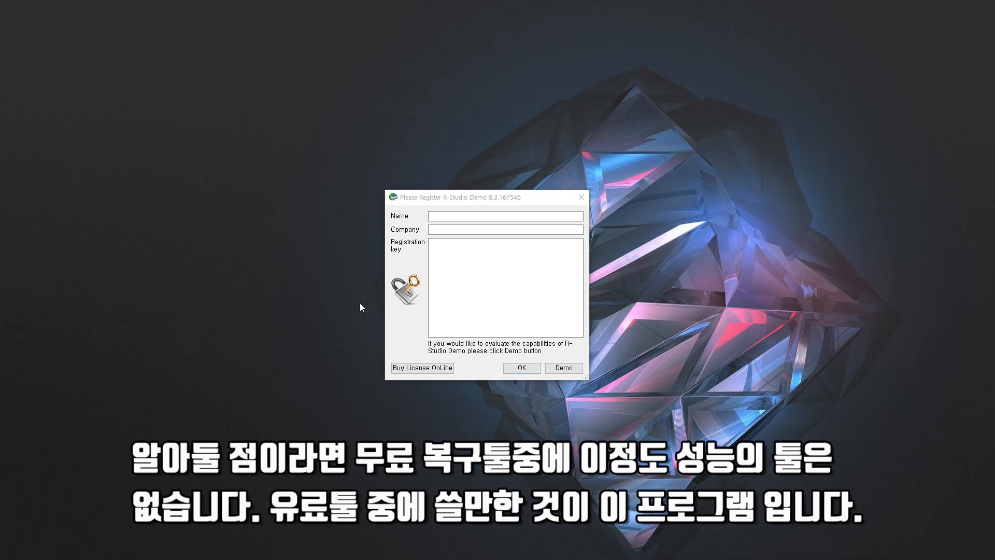
Fill in the name and registration key in the R-Studio registration form.
click(457, 219)
click(455, 251)
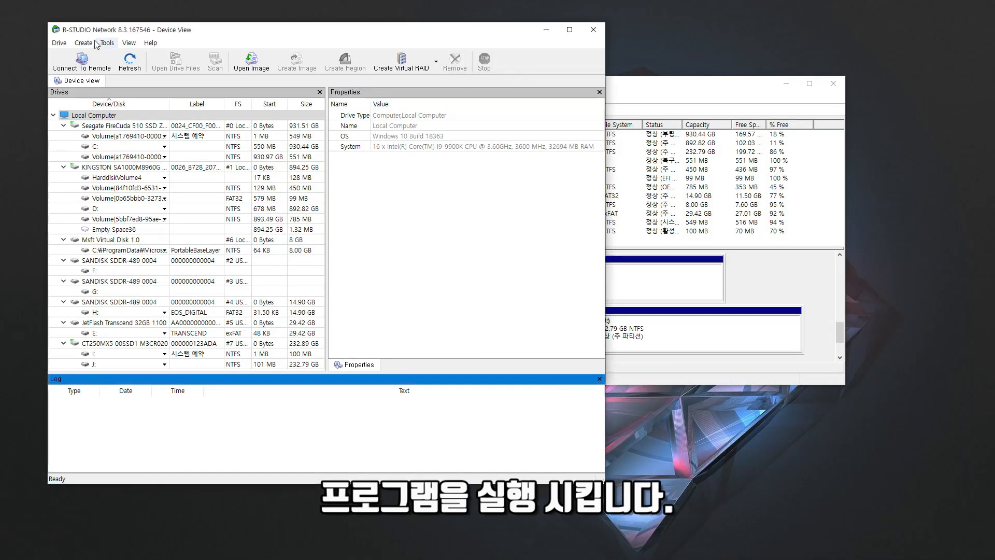
Switch to Disk Management and examine the I: and J: partitions of disk 7.
click(663, 327)
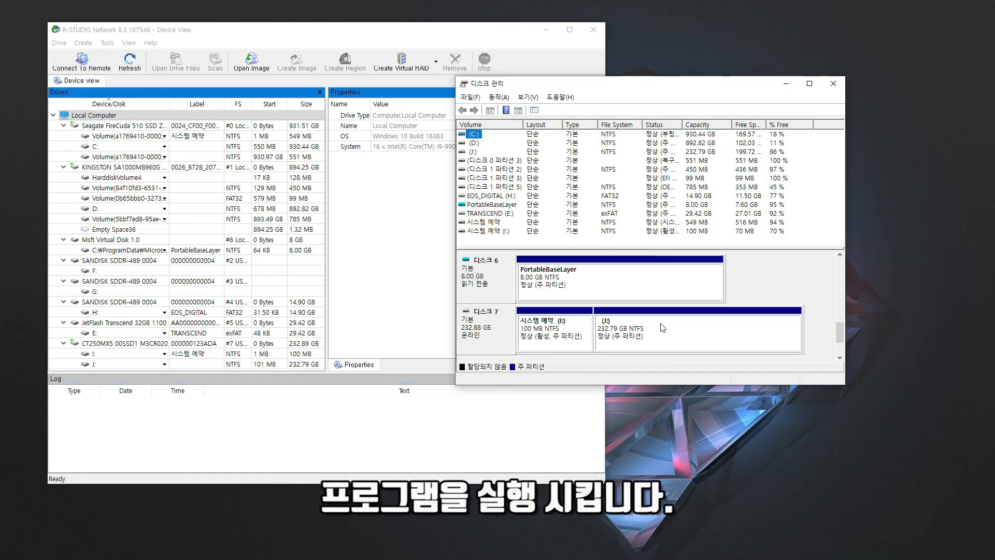
click(642, 341)
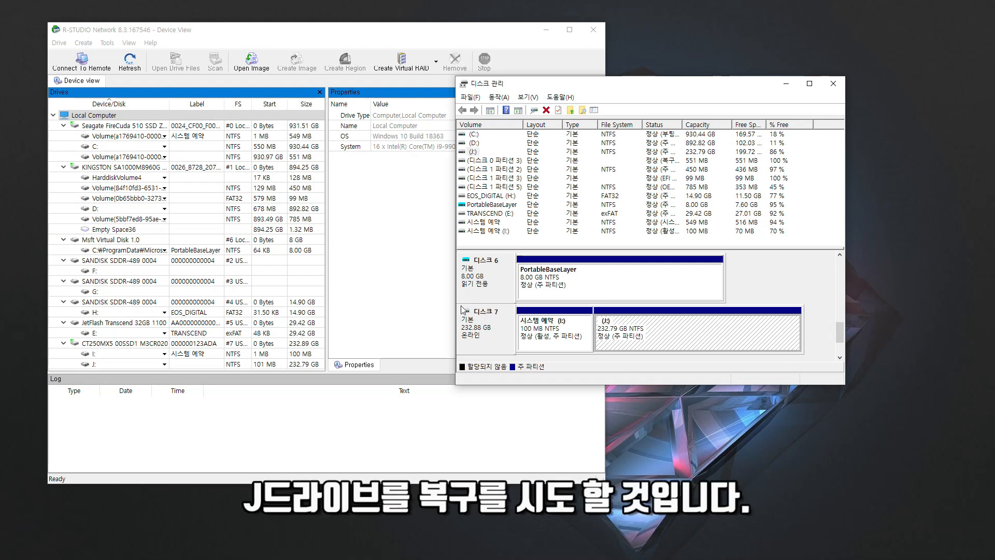
click(555, 330)
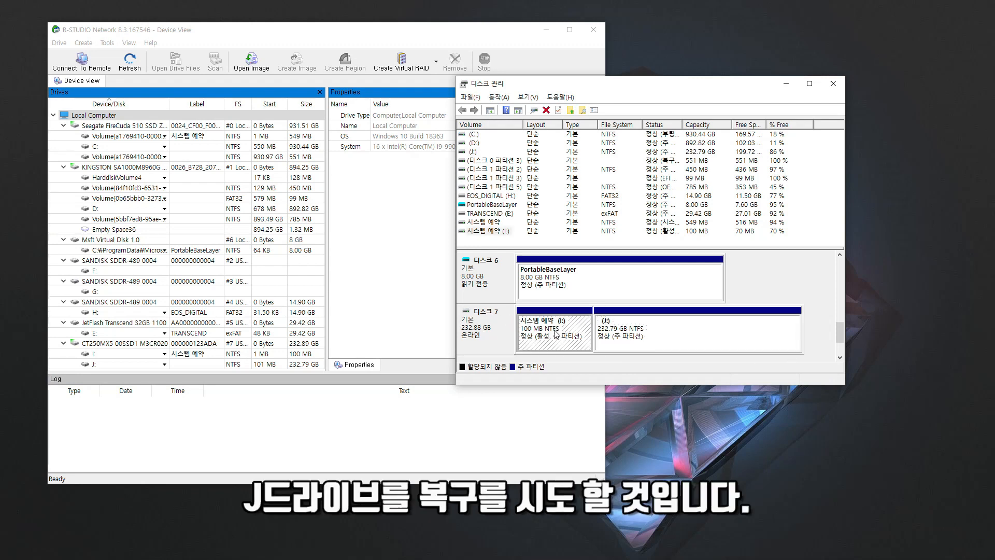
click(619, 329)
click(566, 330)
click(636, 335)
click(557, 334)
click(642, 336)
click(554, 333)
Return to R-Studio and inspect the properties of the KINGSTON disk and its volumes in the drive list.
click(346, 93)
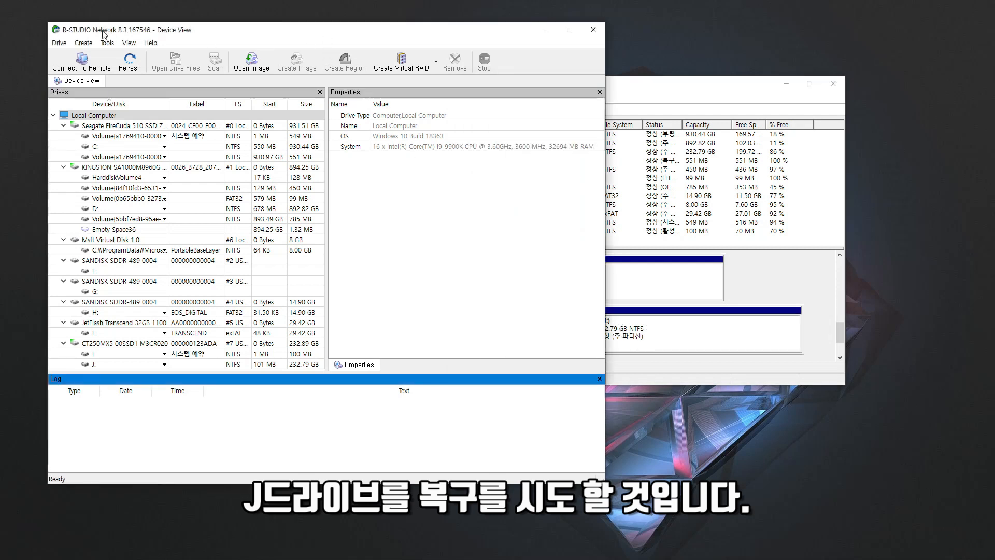
drag(141, 35, 207, 43)
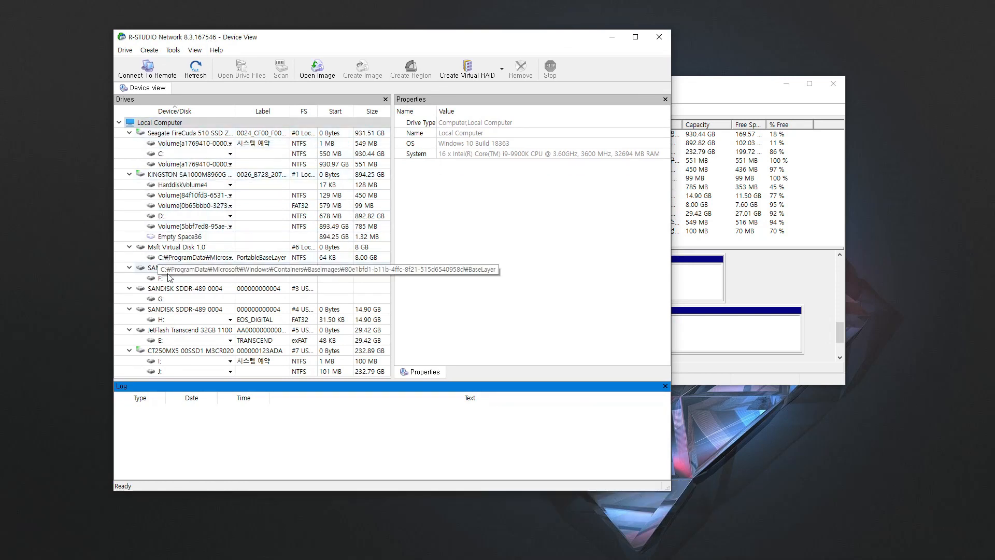
click(756, 244)
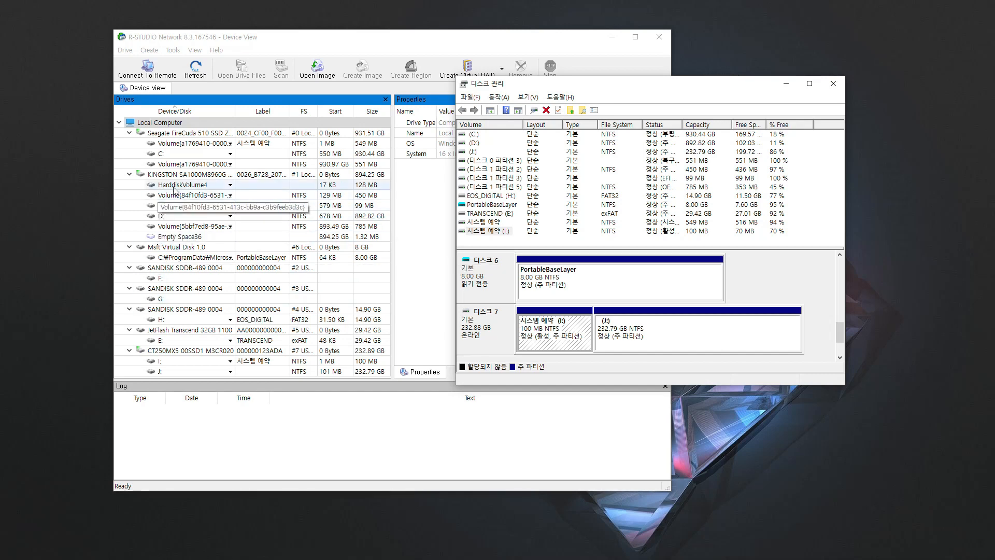
click(203, 175)
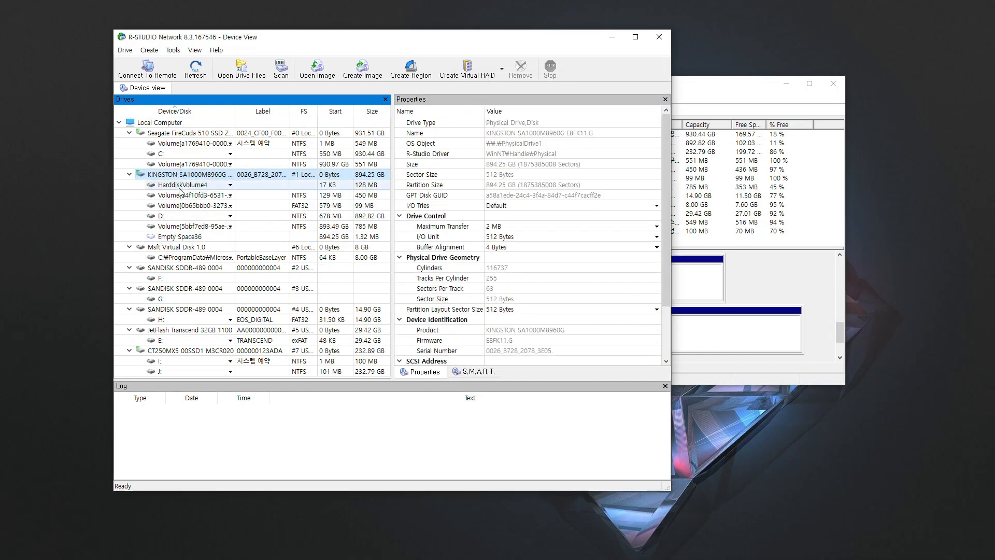
click(179, 185)
click(178, 195)
click(177, 206)
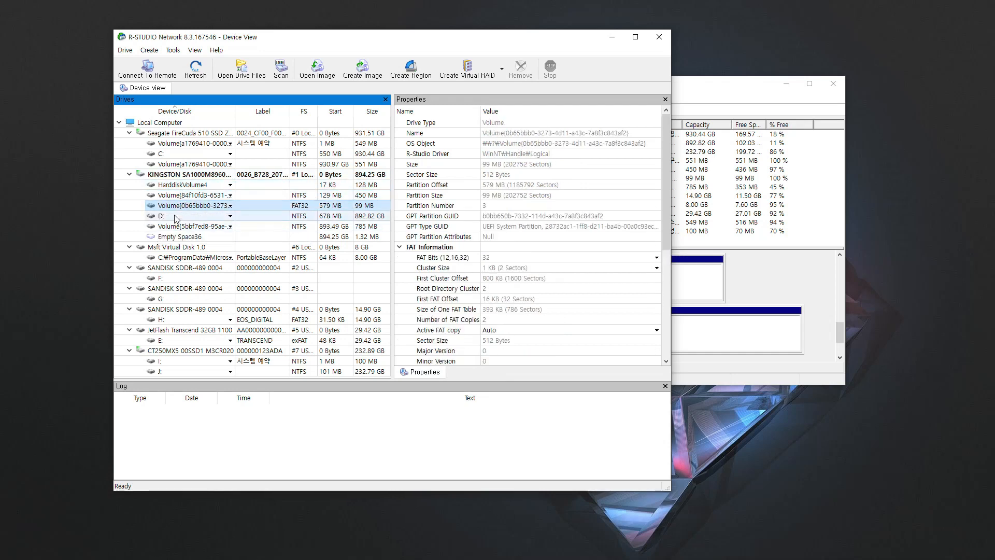
click(176, 217)
click(191, 227)
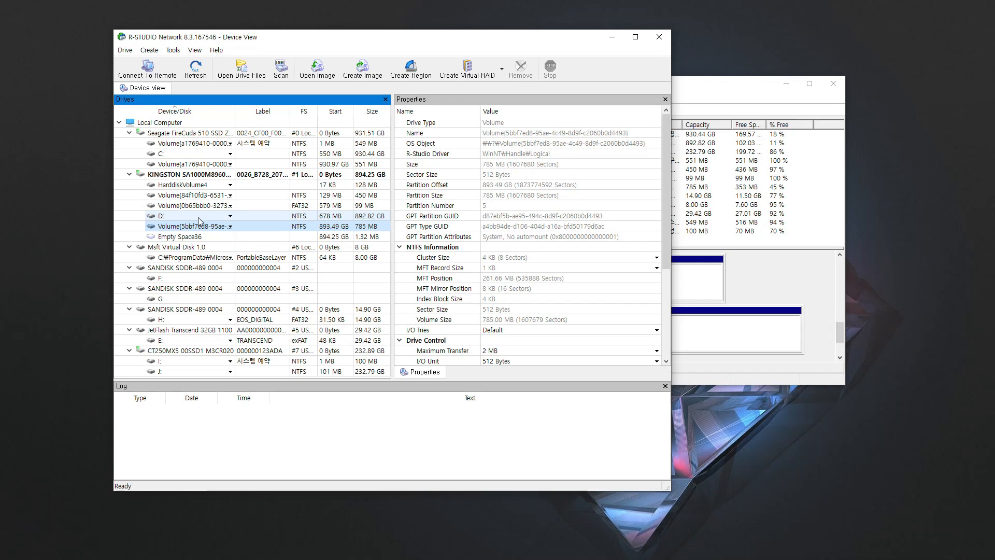
click(198, 217)
key(Up)
key(Up)
key(Up)
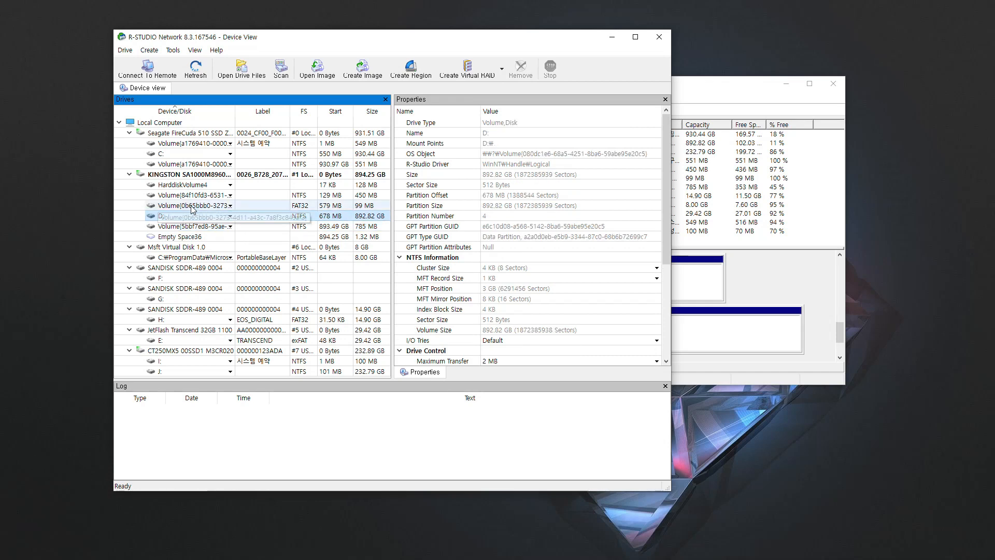
key(Down)
key(Down)
click(191, 226)
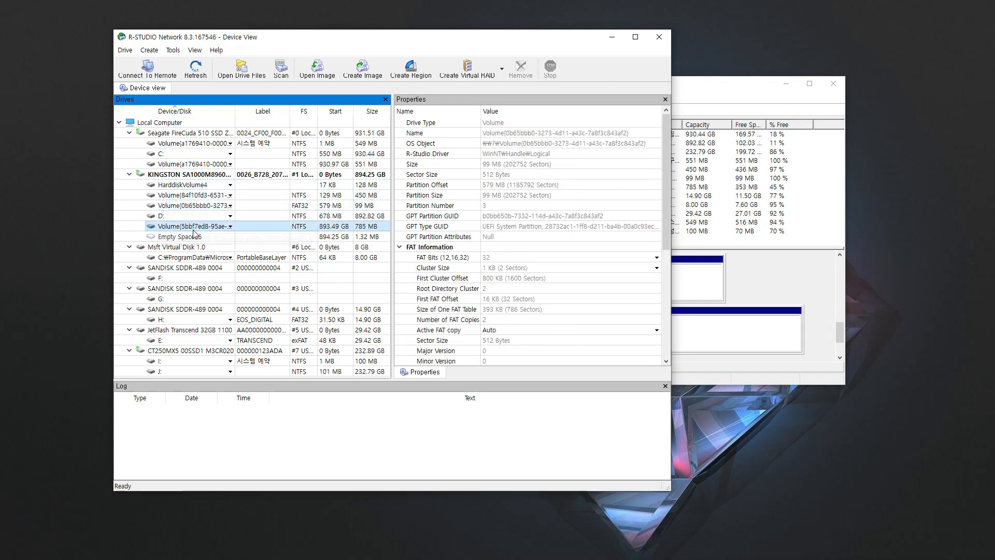
click(194, 216)
click(200, 196)
click(198, 183)
click(197, 175)
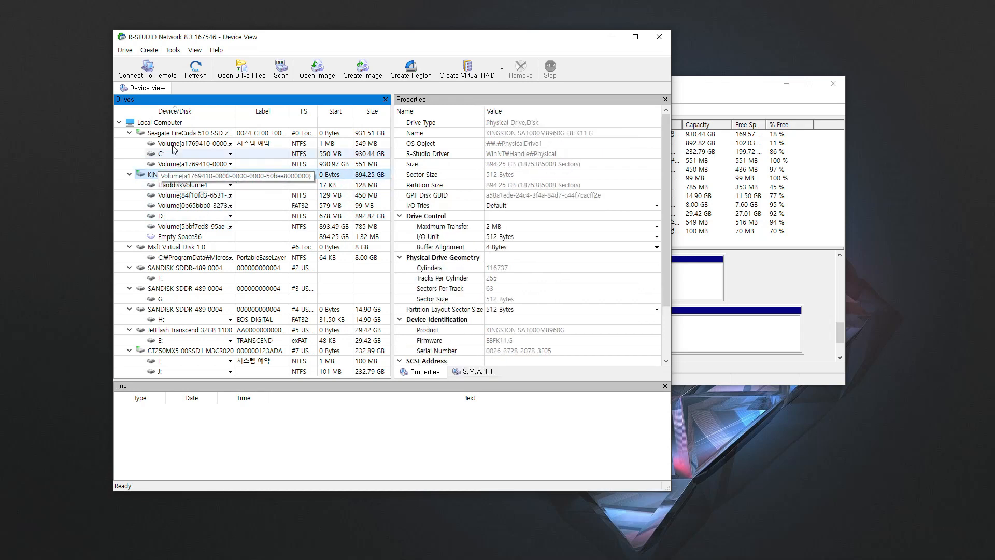
Compare the CT250MX5 disk and its I: and J: partitions in R-Studio with disk 7 in Disk Management.
click(160, 372)
click(764, 344)
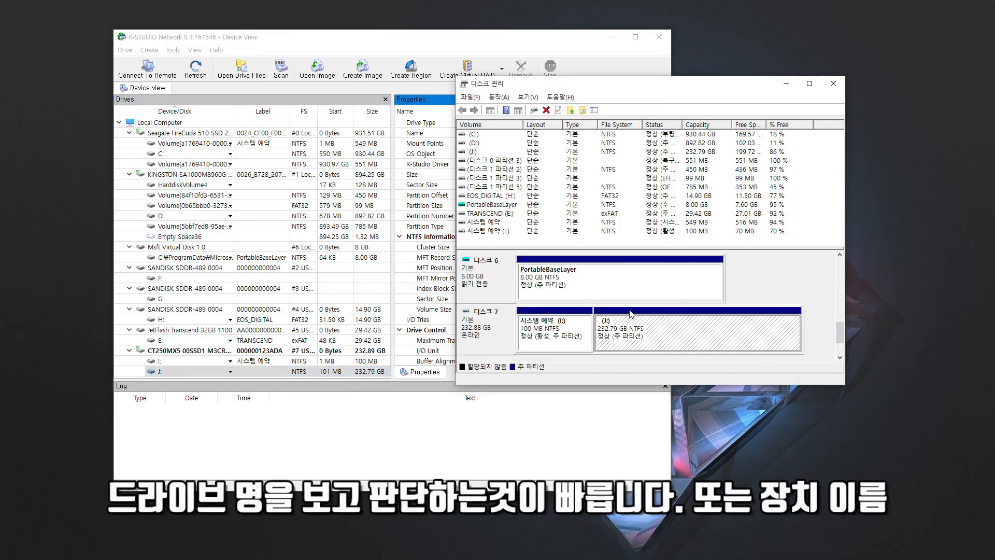
drag(596, 84, 812, 101)
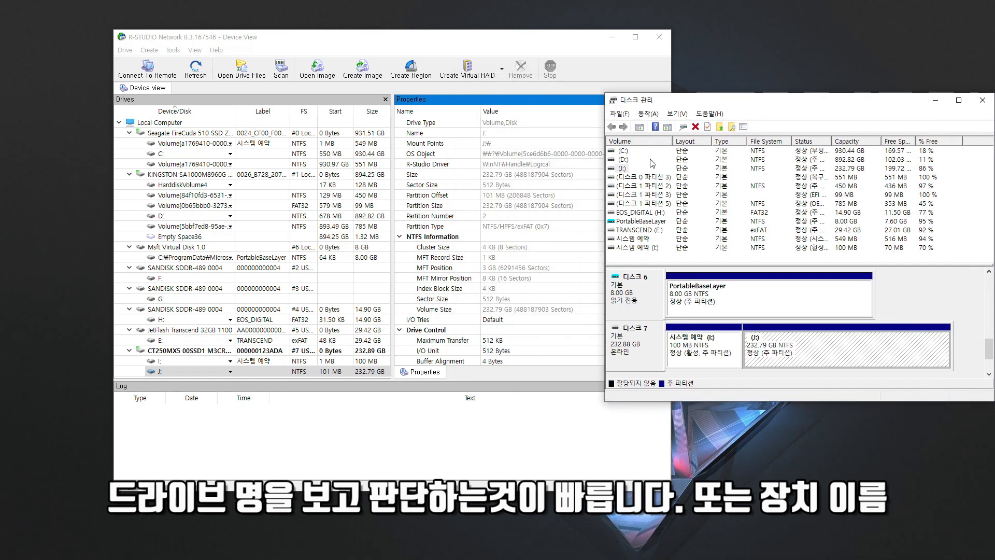
click(169, 369)
click(168, 364)
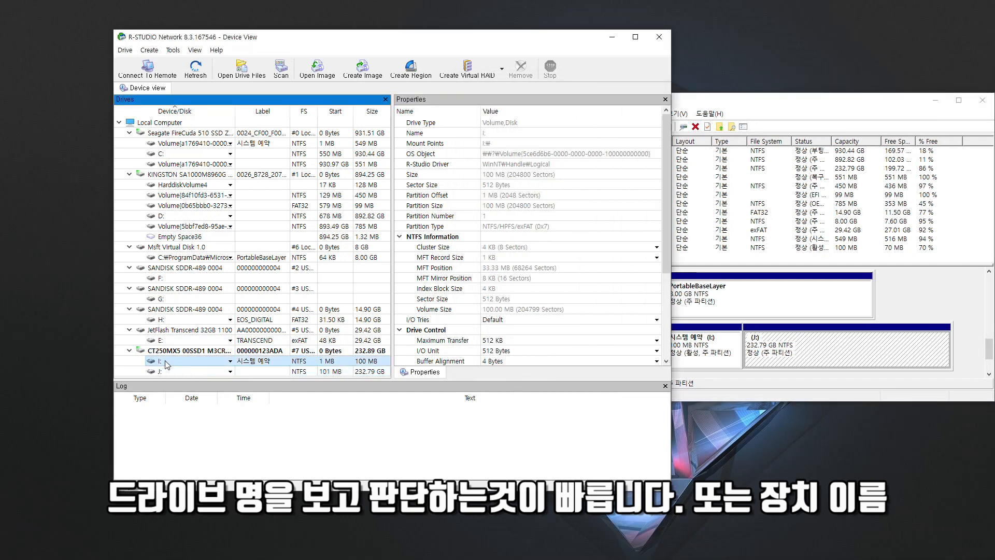
click(176, 351)
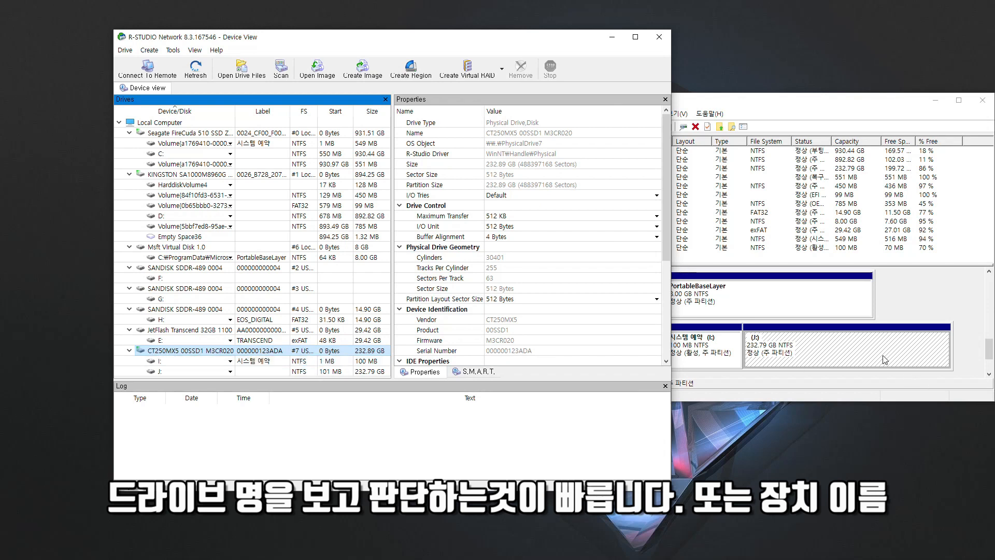
click(678, 355)
click(703, 350)
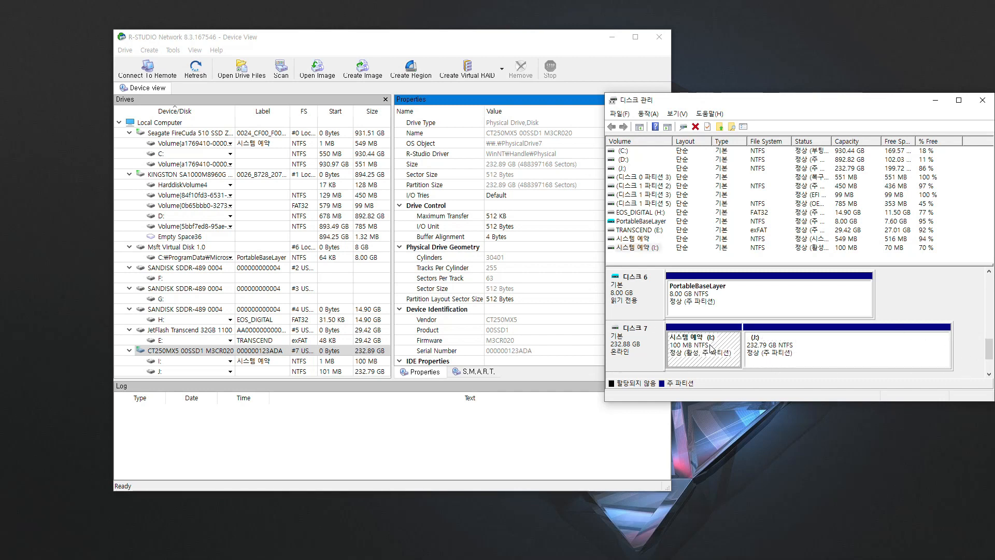
click(783, 351)
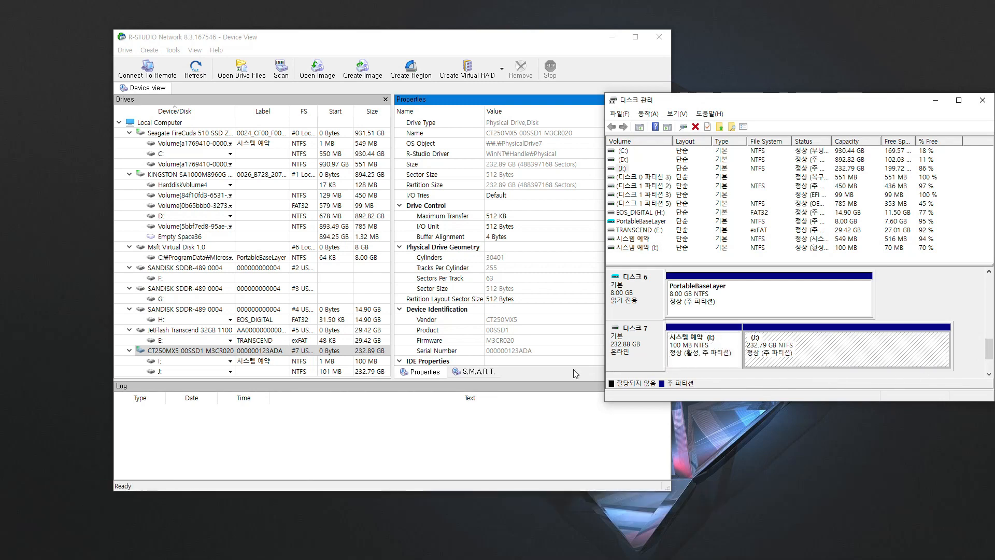
Scan the whole 232.79 GB J: partition with the detailed scan view and the extra search for known file types.
click(158, 371)
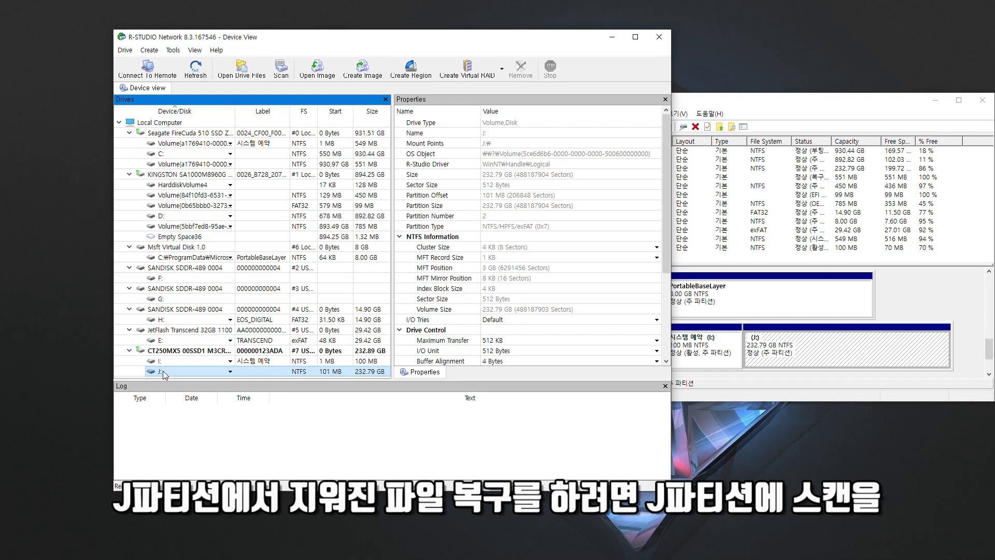
click(202, 369)
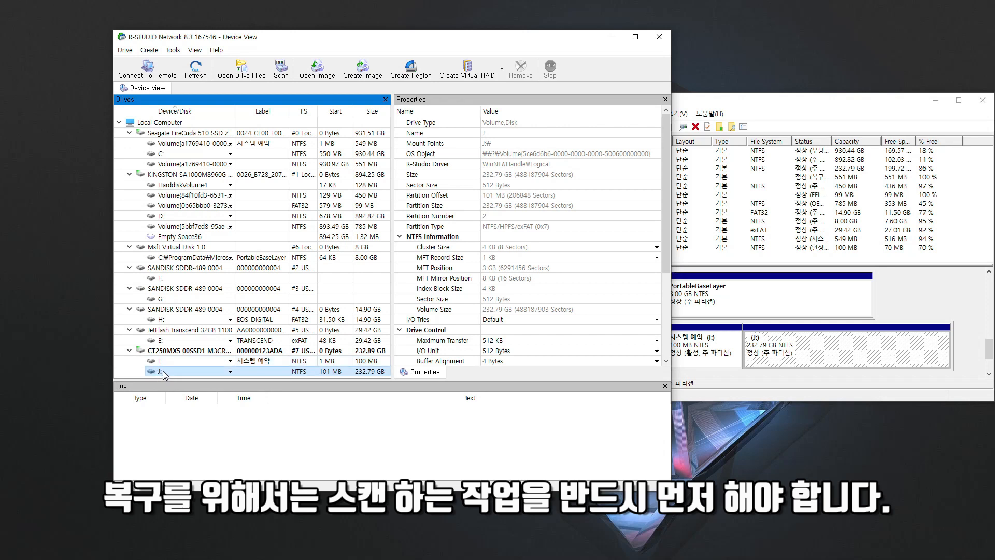
right_click(164, 373)
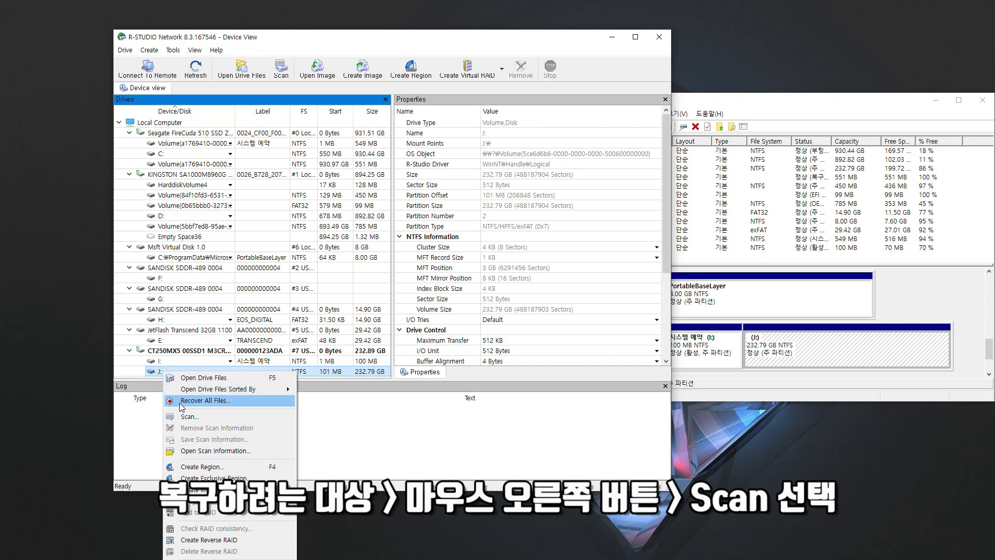
click(206, 418)
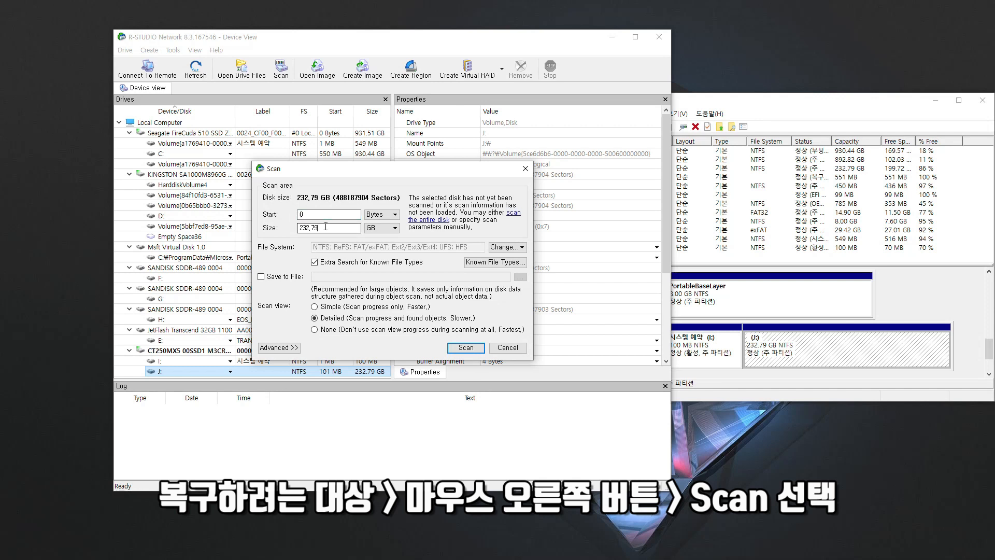
double_click(300, 214)
key(shift+Tab)
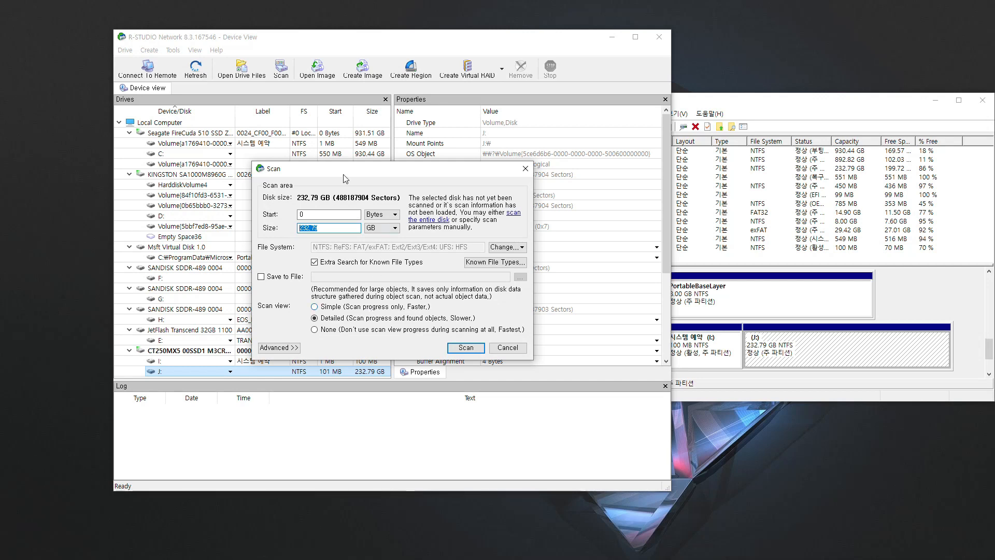
click(466, 347)
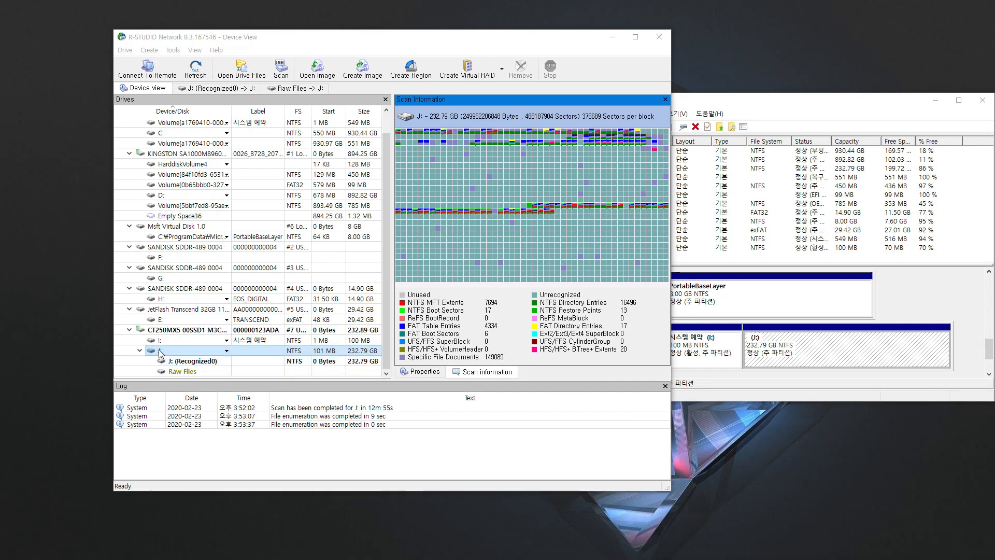
Check the Recognized0 and Raw Files results under J:, and open the files of the Recognized0 partition.
click(179, 361)
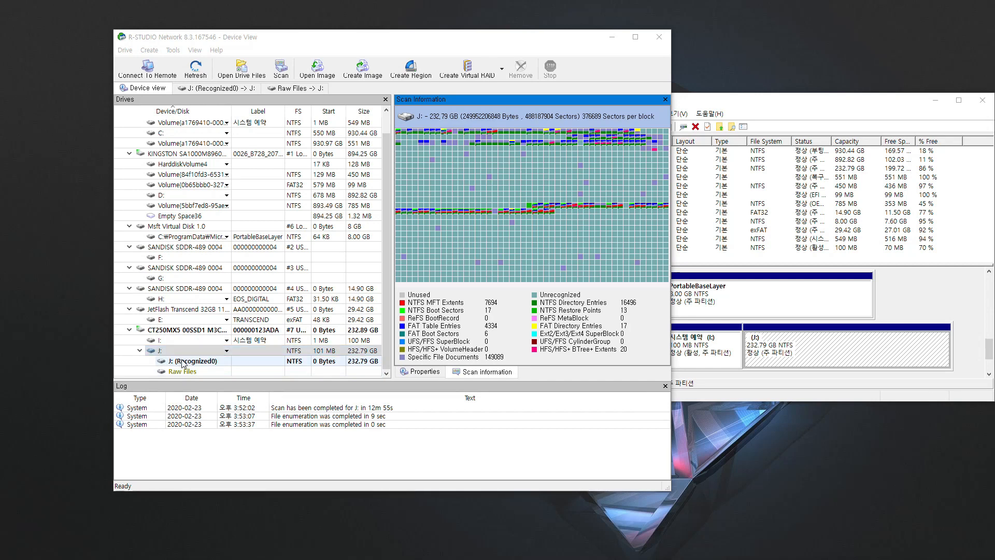
click(187, 371)
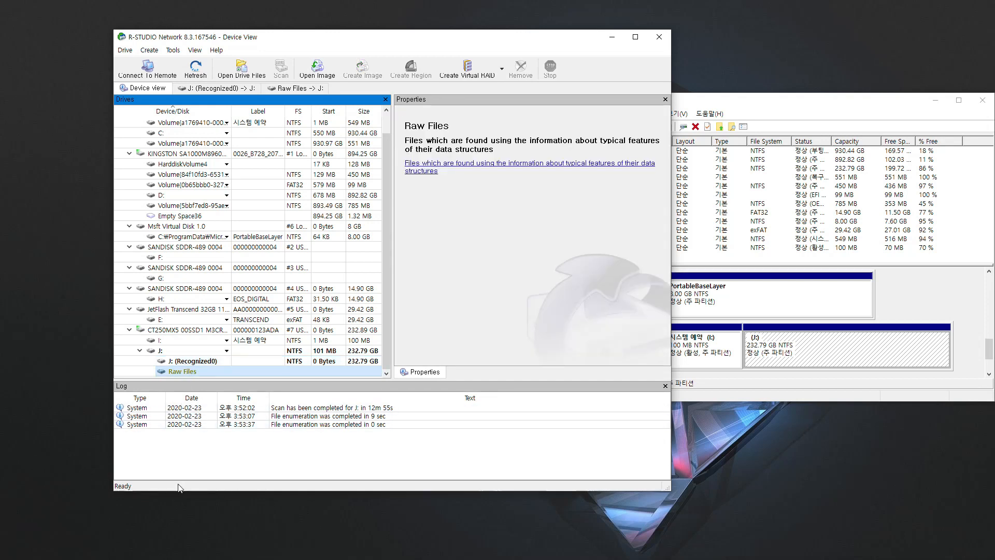
click(176, 363)
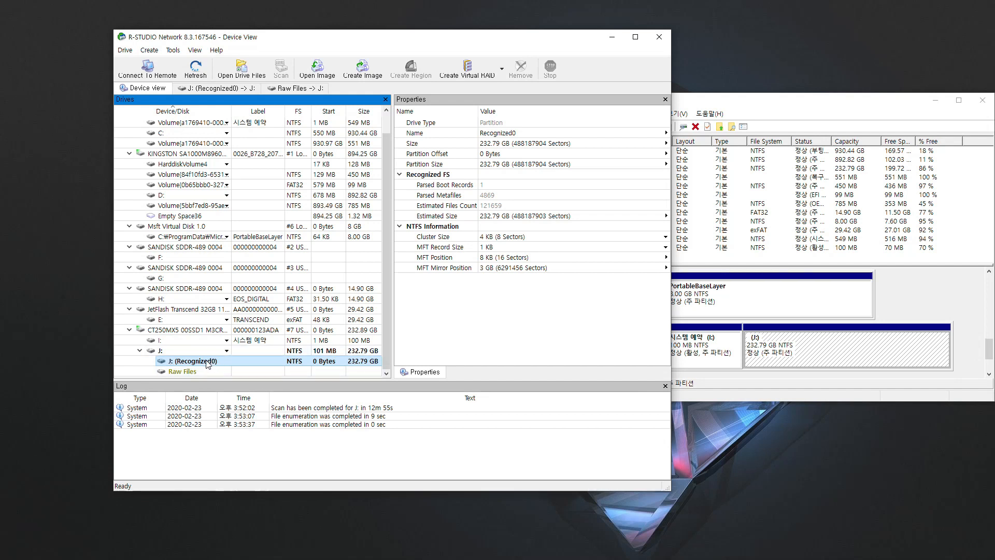
double_click(190, 361)
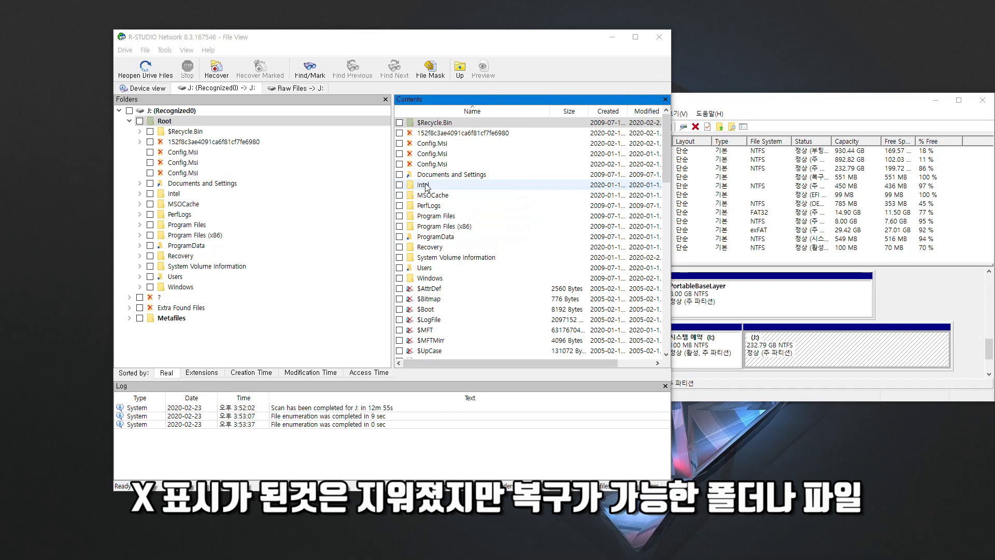
Examine the unmarked existing folders in the Root contents, from Intel and MSOCache to System Volume Information.
click(426, 186)
click(427, 196)
click(427, 207)
click(430, 217)
click(435, 227)
click(436, 216)
key(Up)
key(Up)
key(Up)
key(Up)
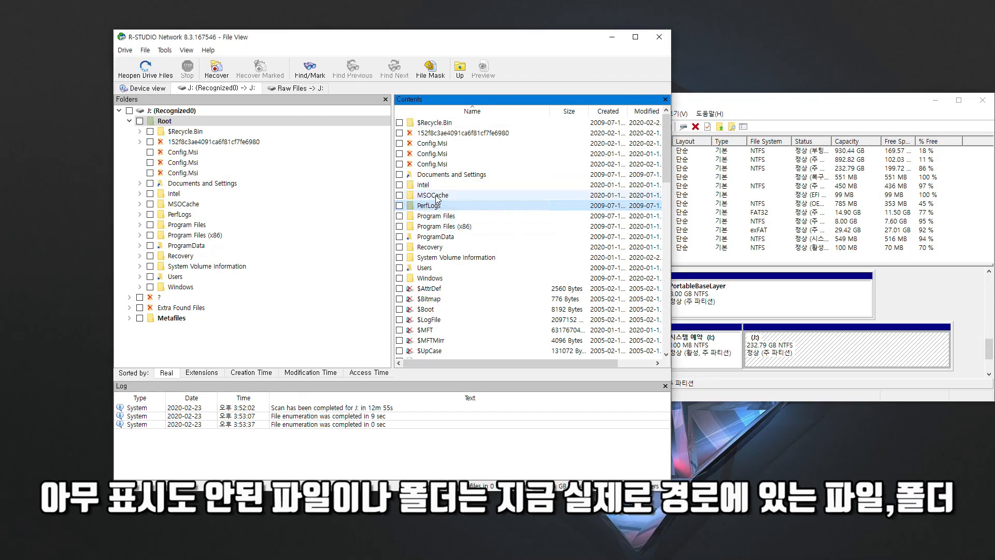
click(433, 198)
click(436, 217)
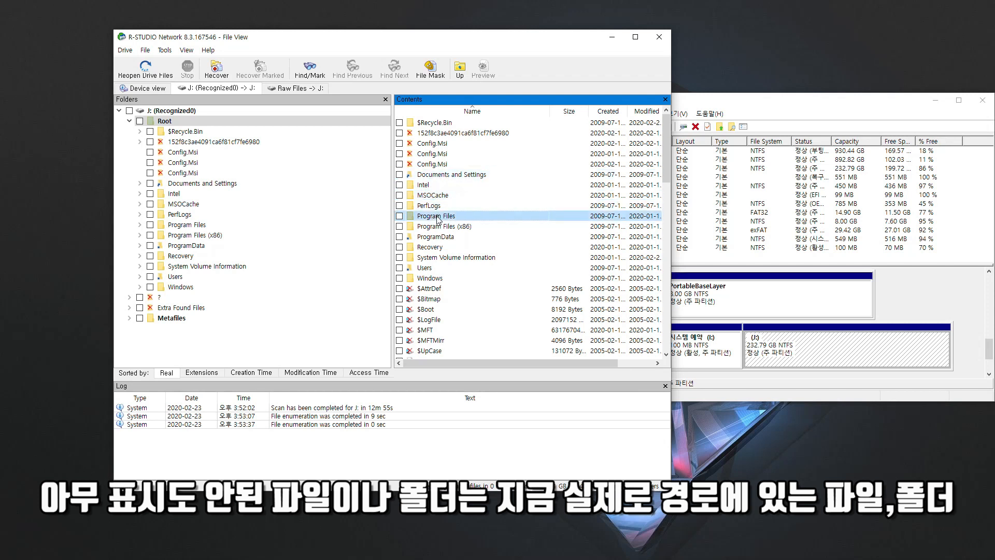
click(441, 237)
click(449, 259)
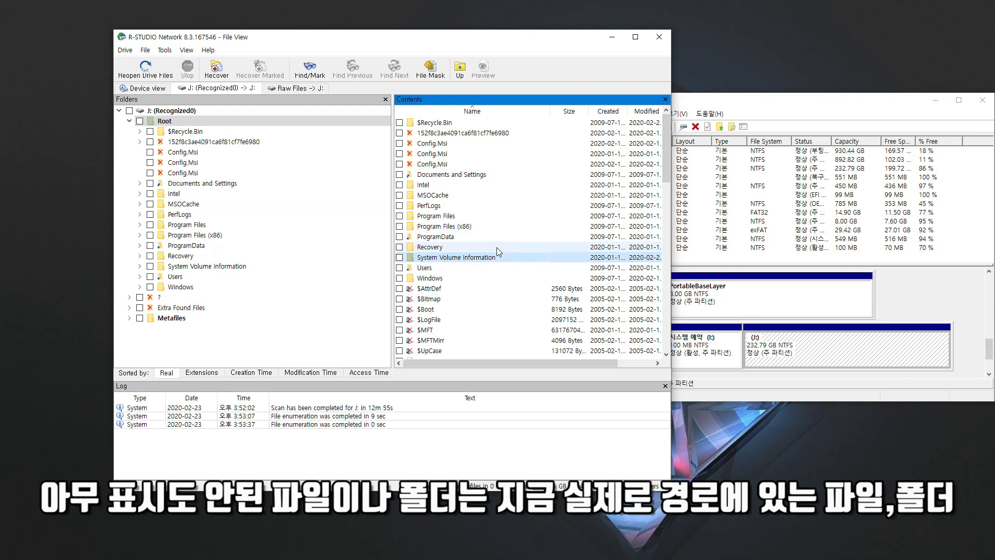
Examine the deleted files at the end of the Root contents, including the 케이스리뷰.mp4 video.
scroll(494, 254, down, 7)
scroll(490, 265, down, 10)
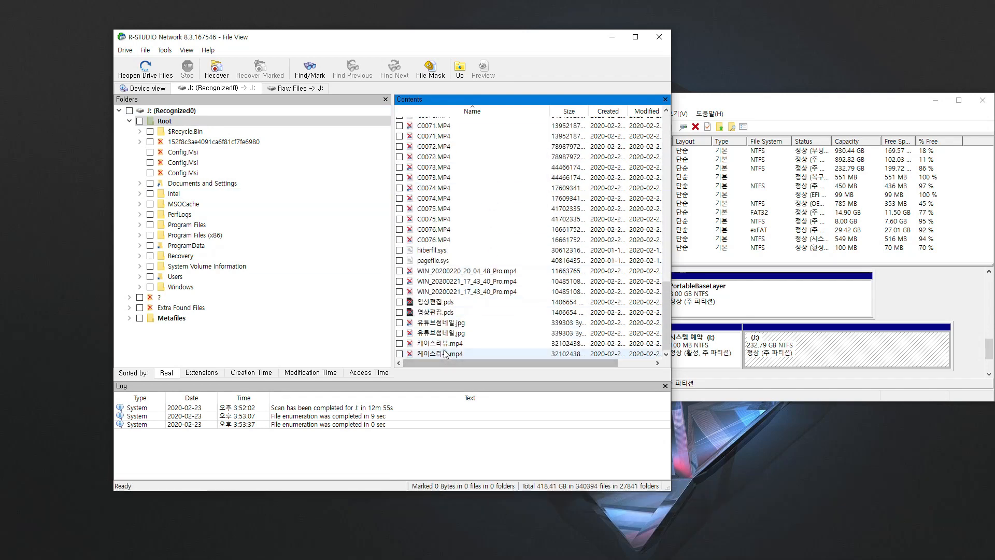
click(436, 352)
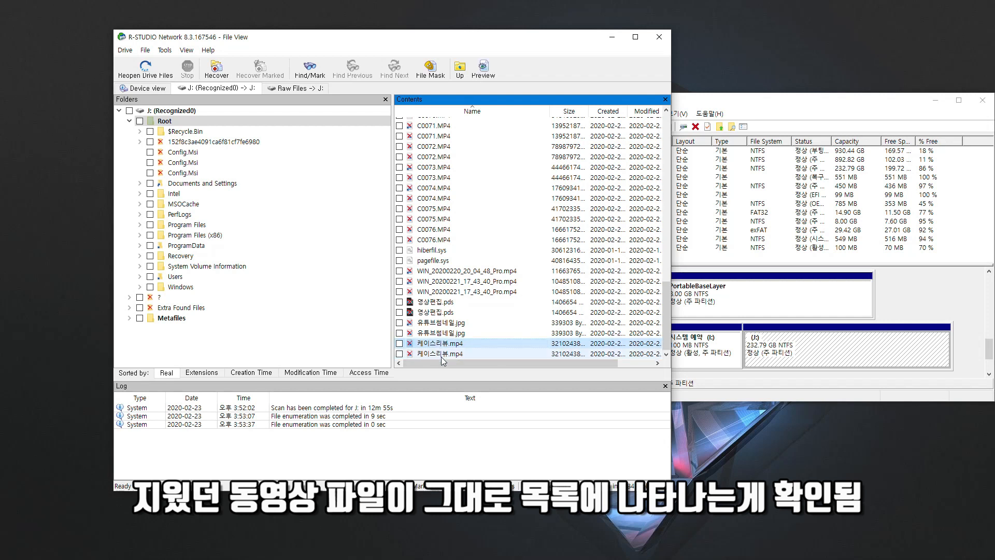
click(448, 345)
Widen the R-Studio window to show the files' Created, Modified and Accessed columns, and close Disk Management.
drag(669, 351, 724, 350)
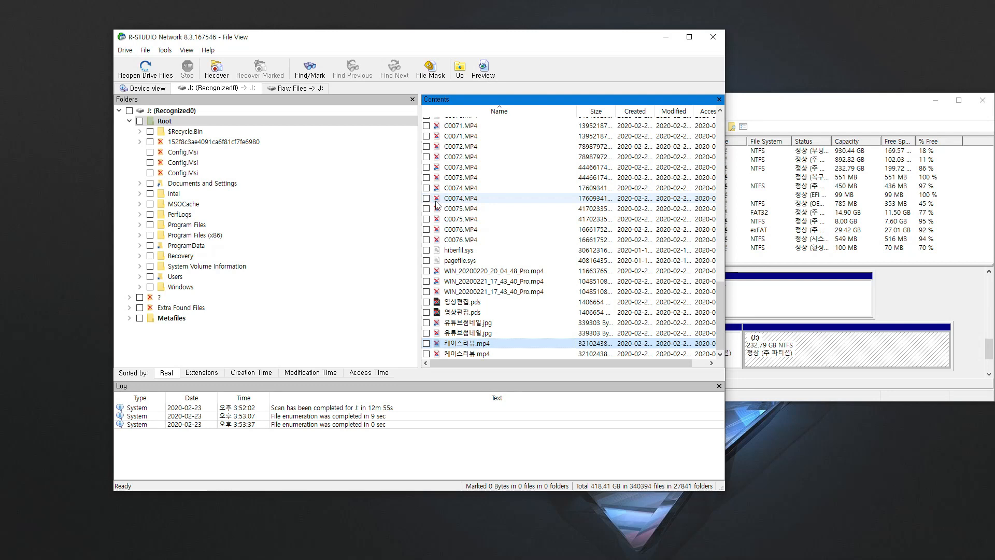
click(458, 201)
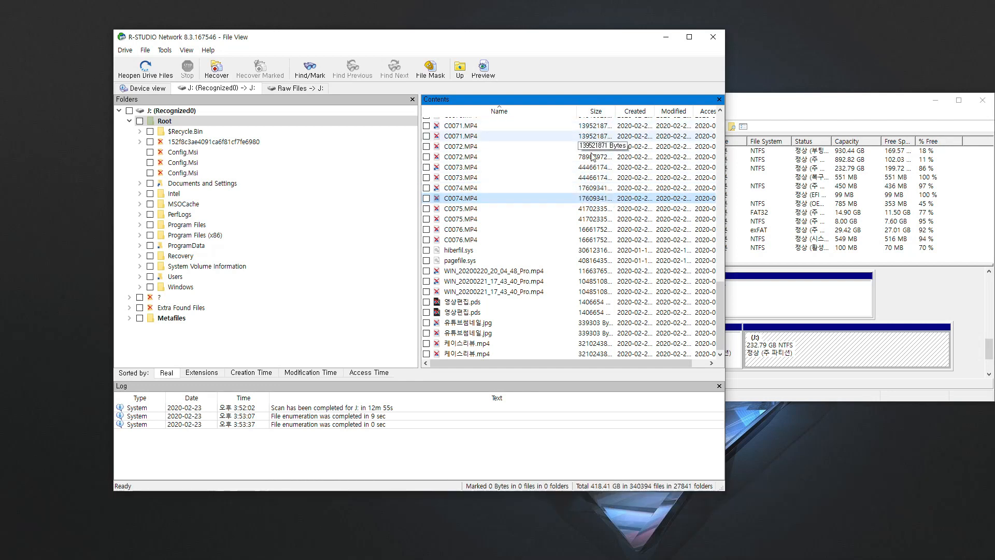
drag(725, 143, 815, 144)
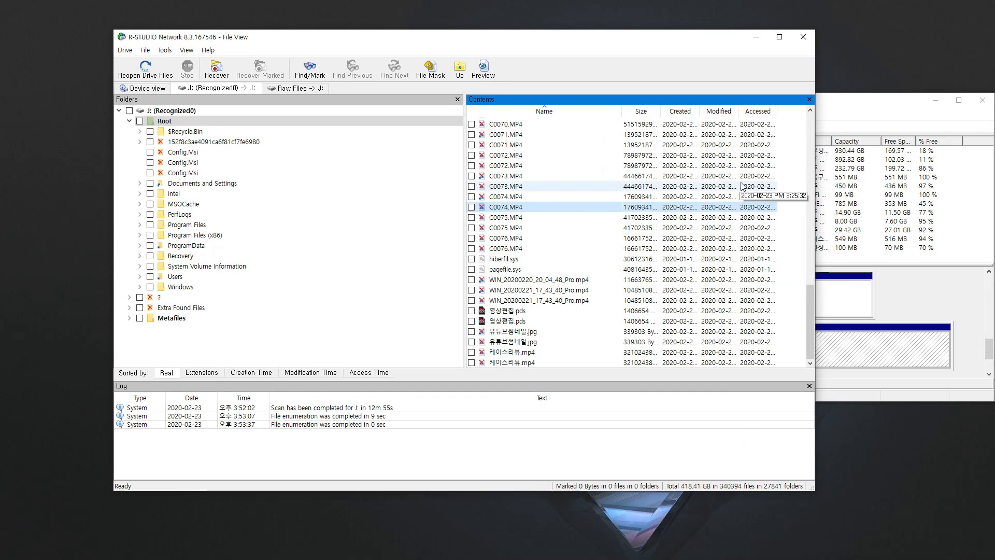
click(981, 100)
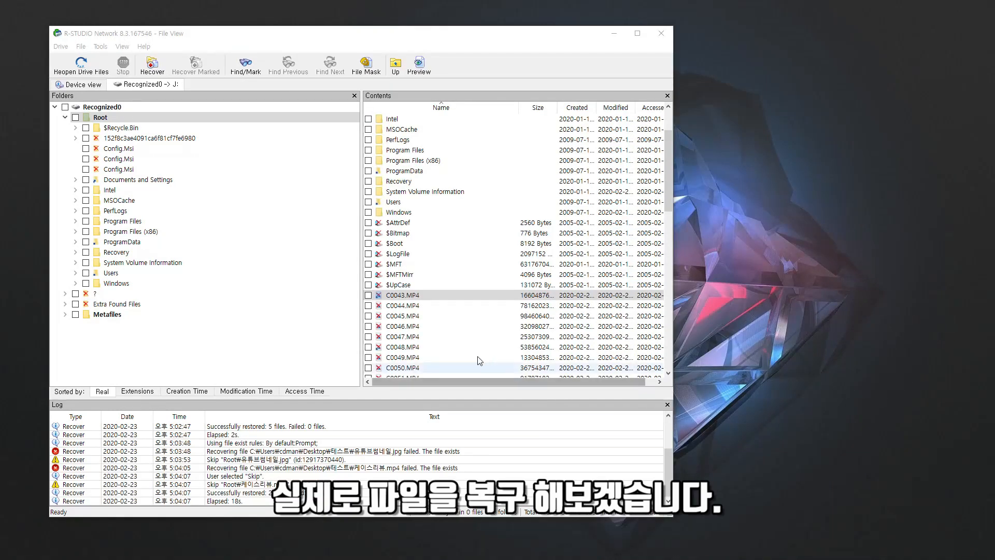
Recover the deleted videos C0043.MP4 and C0044.MP4 to the 테스트 folder on the desktop, restoring the folder structure.
click(410, 297)
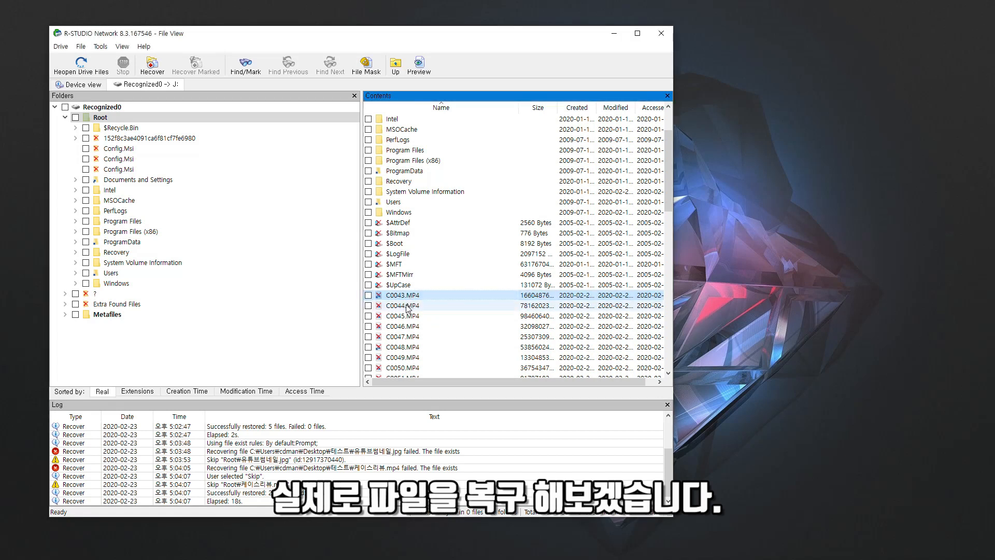
shift+click(409, 307)
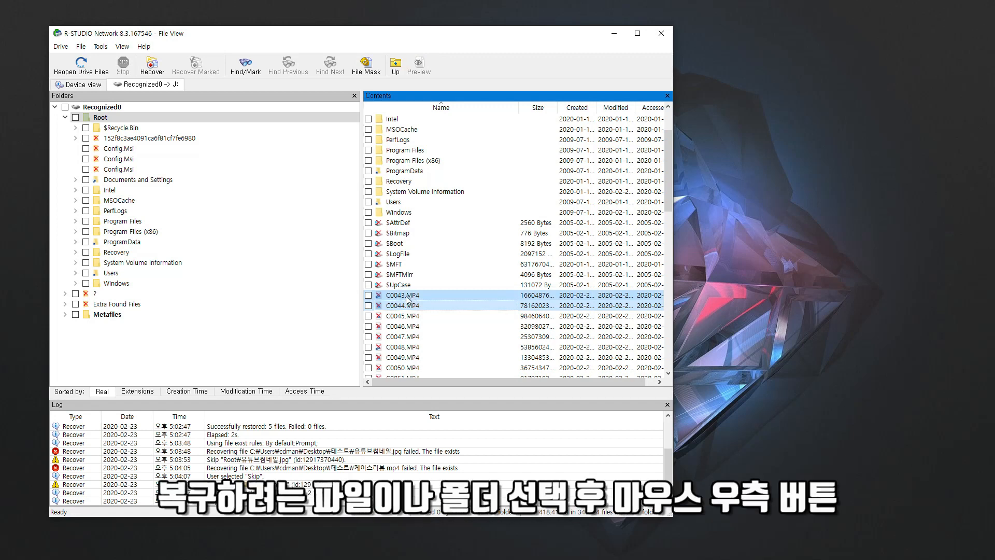
right_click(413, 299)
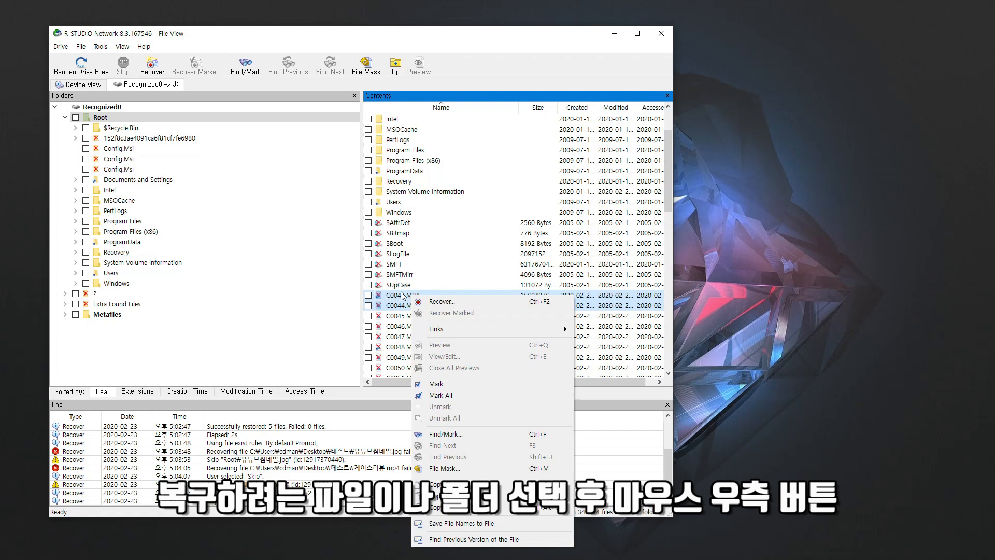
click(451, 306)
drag(358, 182, 643, 197)
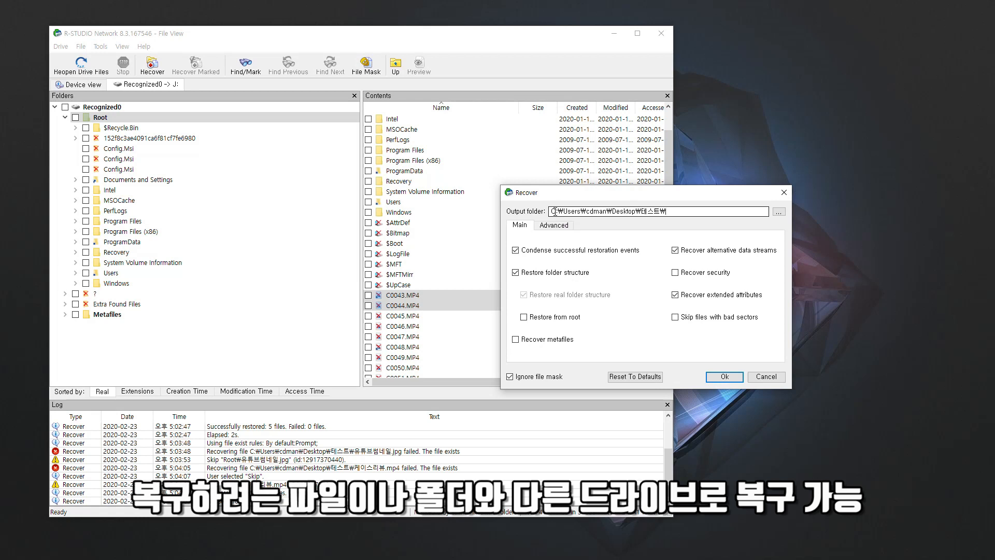
drag(552, 211, 664, 212)
click(678, 212)
click(725, 376)
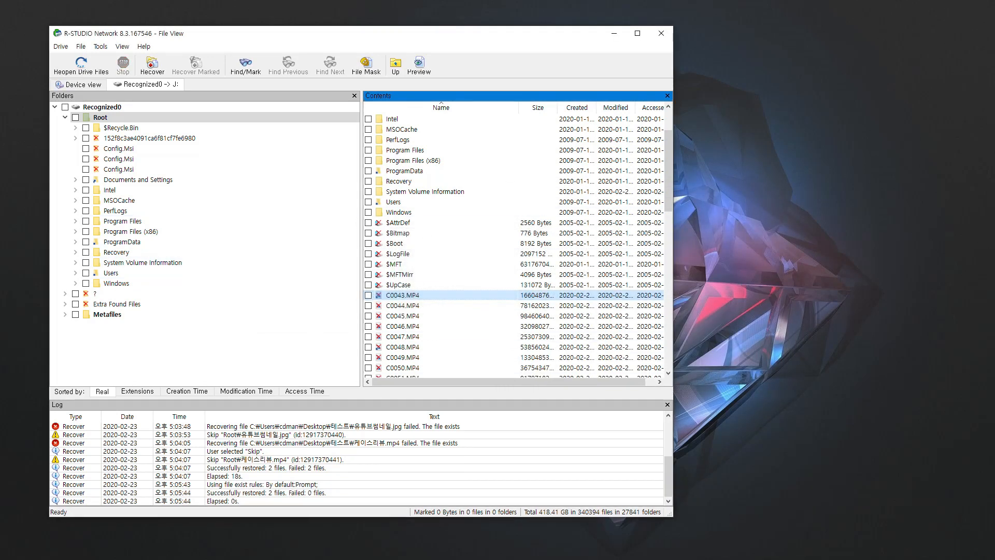
Switch to the 테스트 folder in File Explorer and inspect the recovered C0043 and C0044 videos.
drag(669, 29, 693, 144)
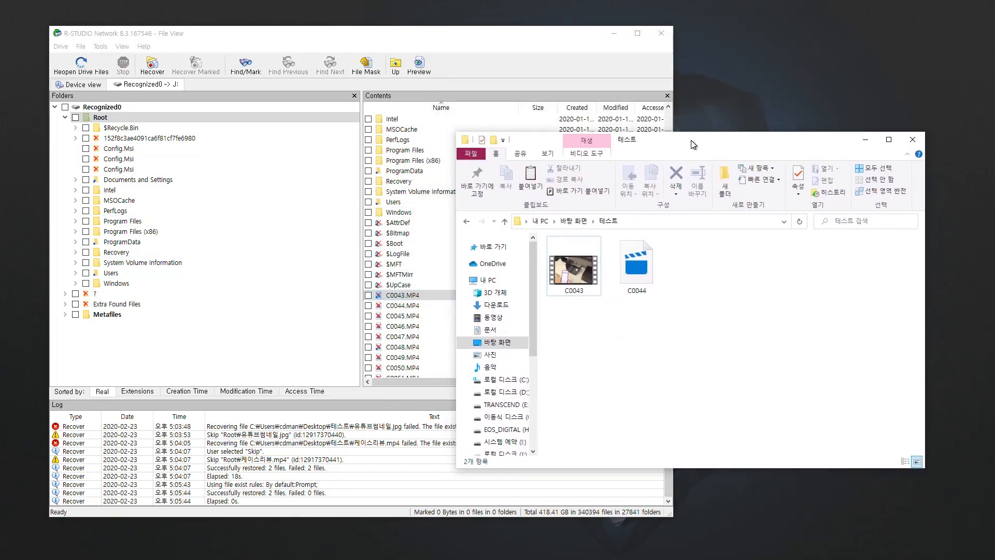
click(584, 280)
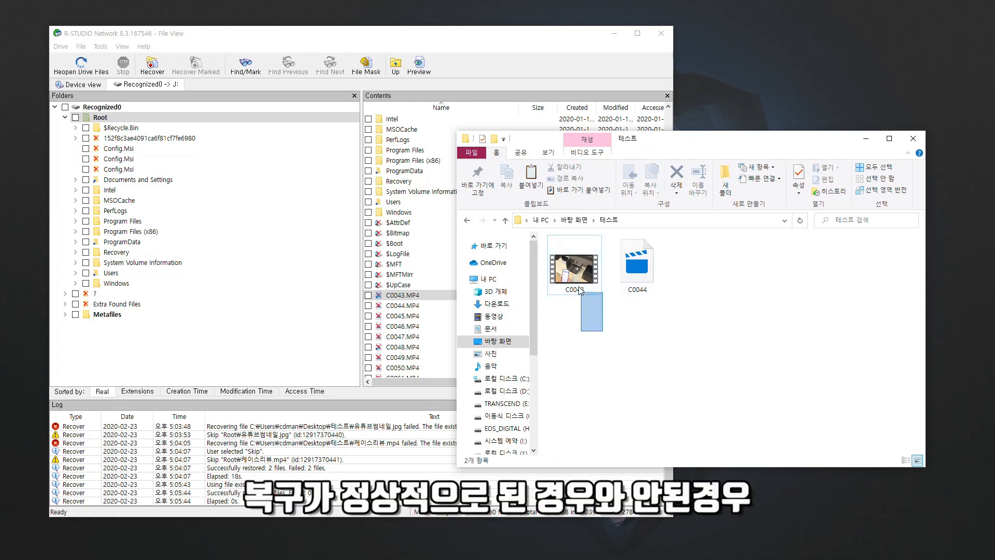
drag(699, 347, 617, 240)
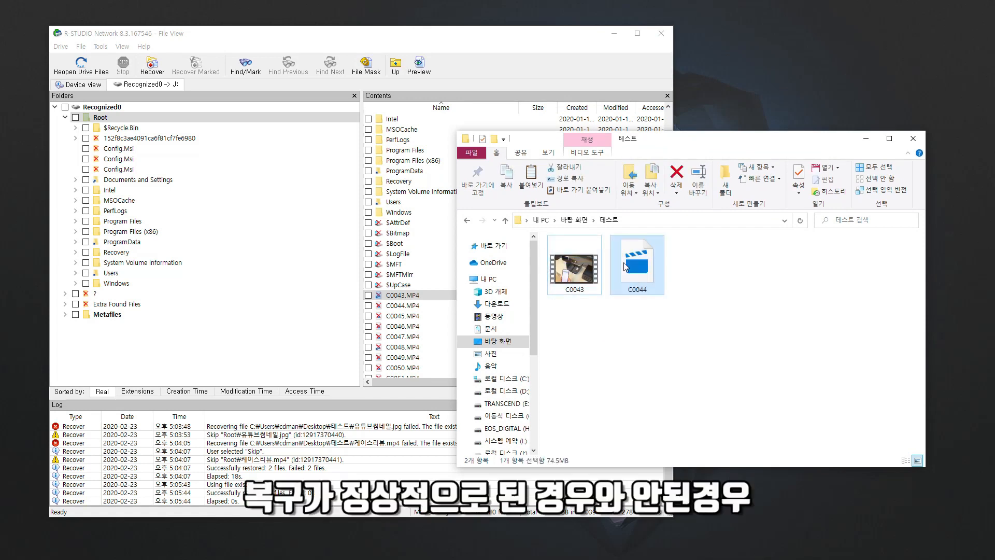
click(702, 350)
drag(697, 337, 629, 259)
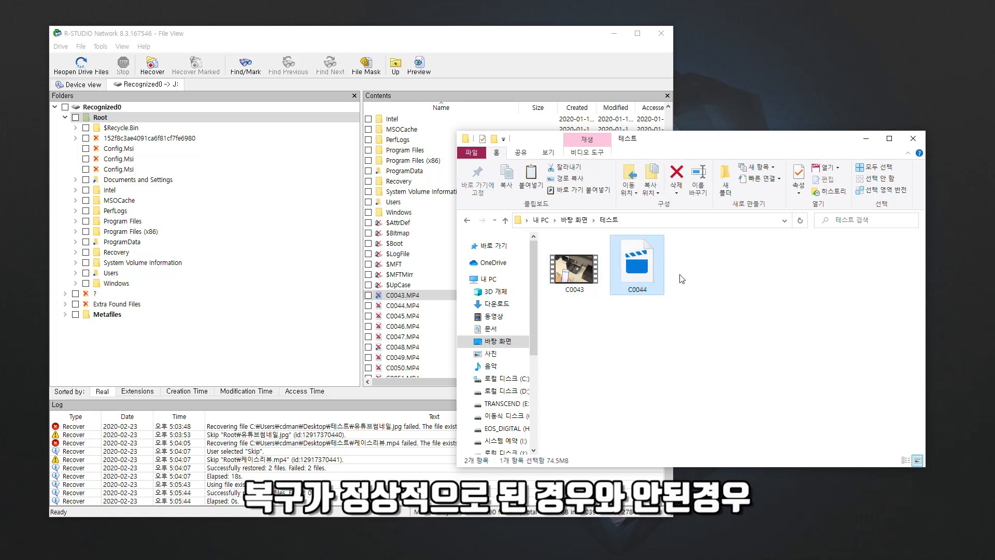
Inspect the file properties of the recovered C0044 video, including its size and dates, and close them.
right_click(637, 256)
click(666, 537)
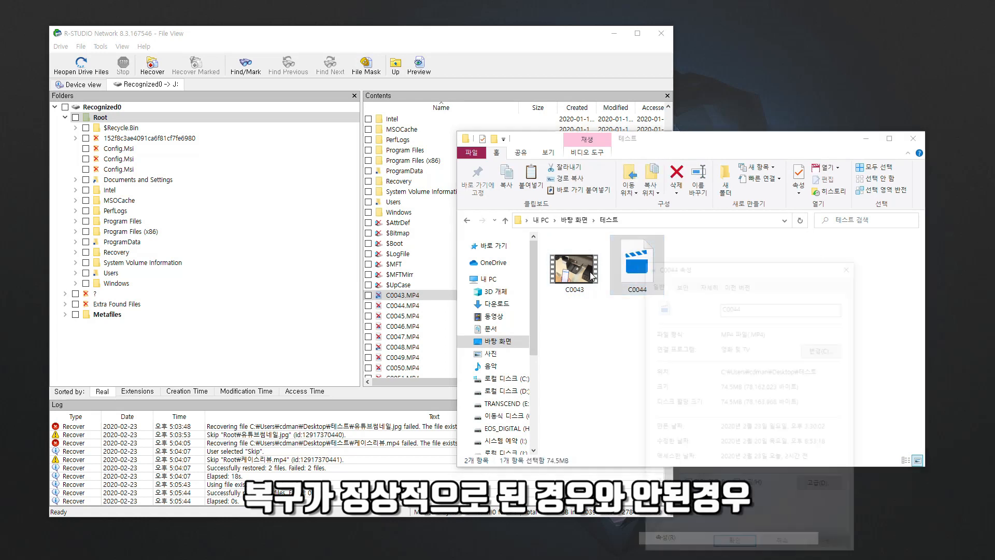
drag(712, 200, 713, 199)
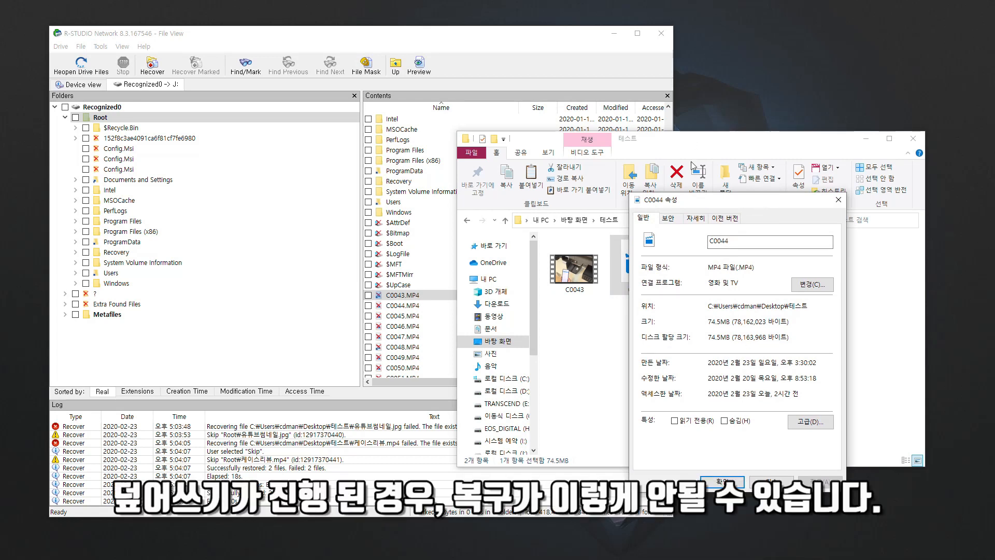
drag(738, 206, 783, 242)
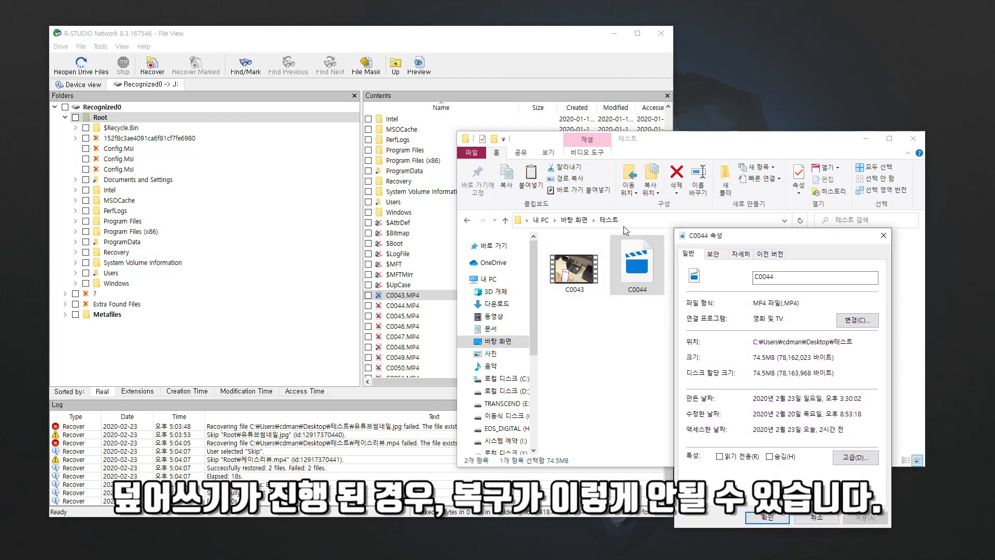
click(884, 237)
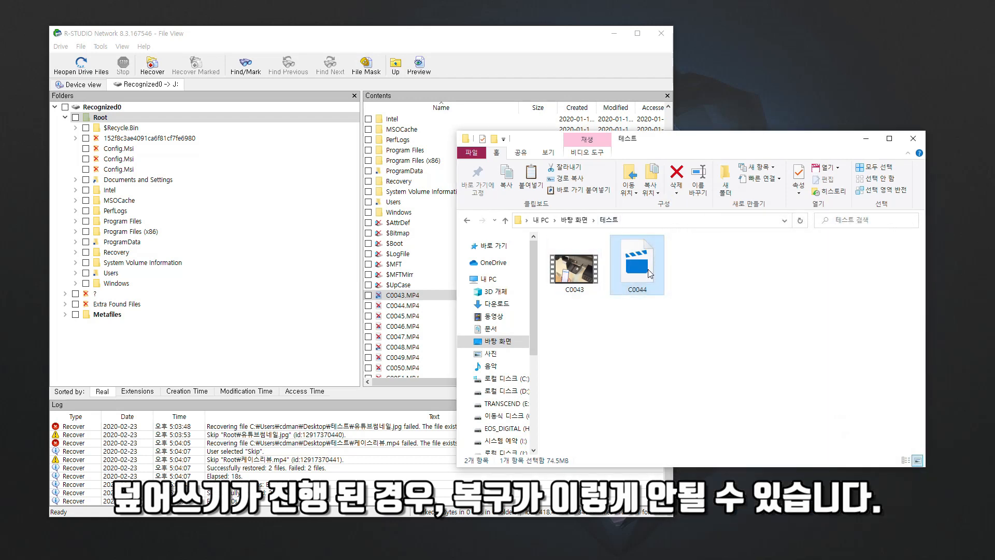
Try to play the recovered C0044 video, close the player and reselect the file in the 테스트 folder.
double_click(648, 271)
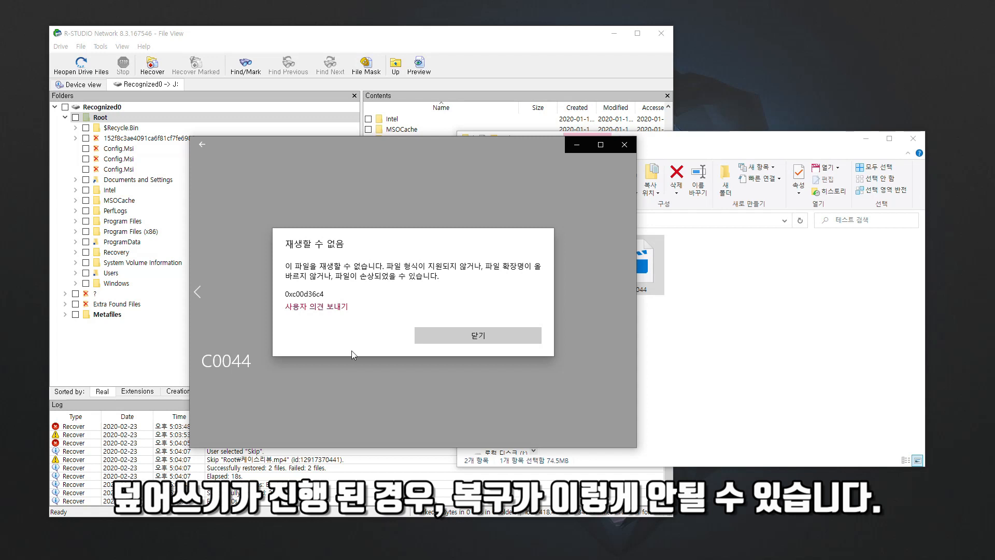
click(629, 146)
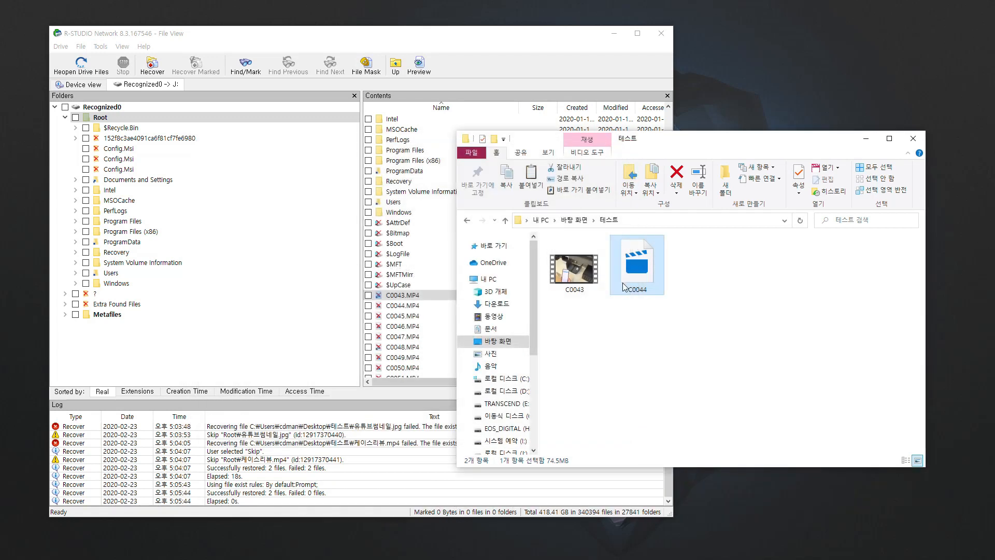
drag(712, 328, 606, 231)
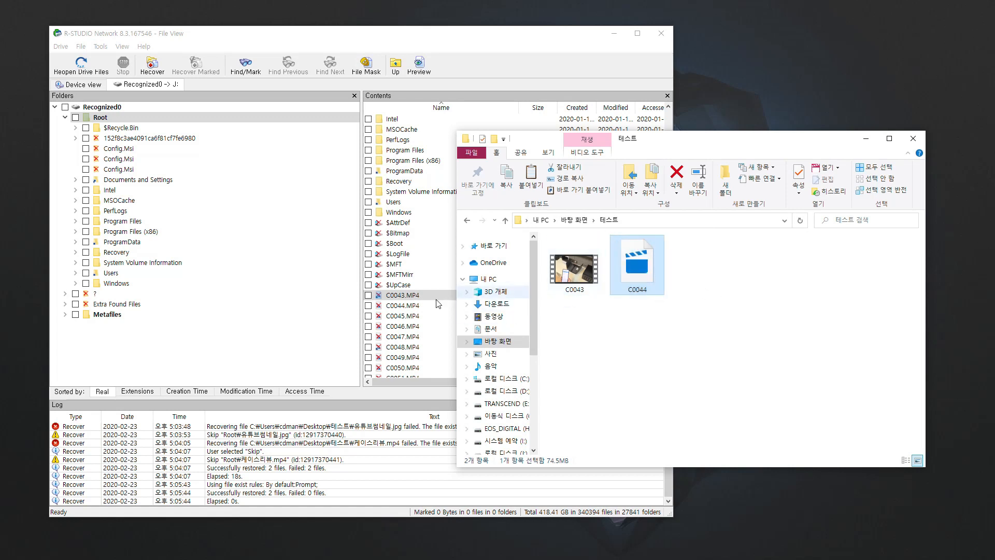
Inspect the raw contents of C0044.MP4 from the scanned J: file list in the Text/hexadecimal Editor, and close the editor.
click(410, 309)
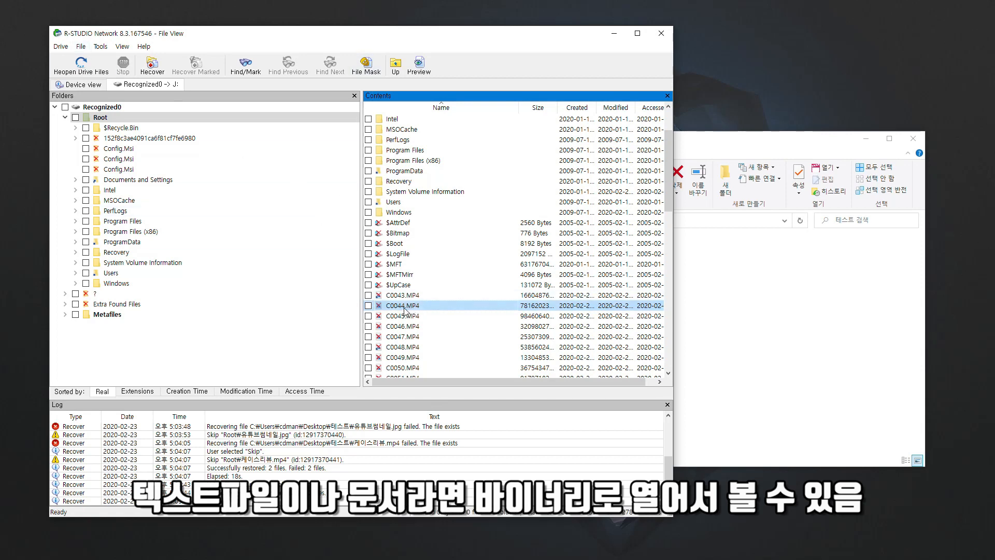
double_click(404, 307)
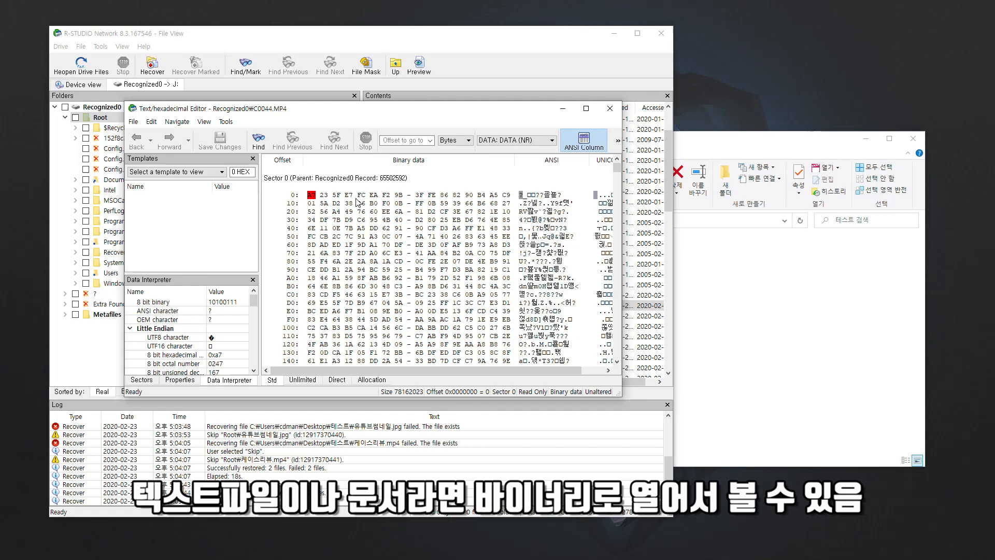
drag(440, 120, 519, 135)
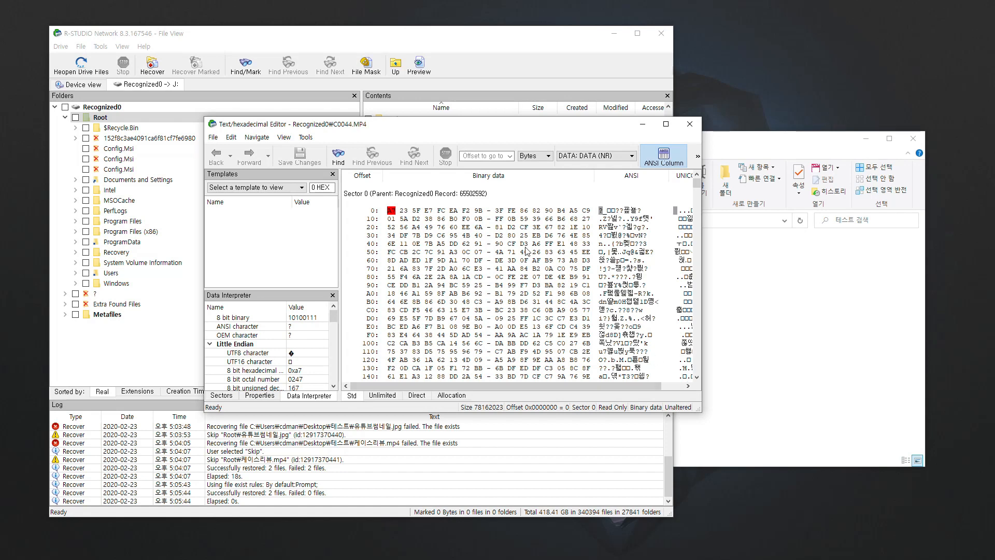
click(699, 124)
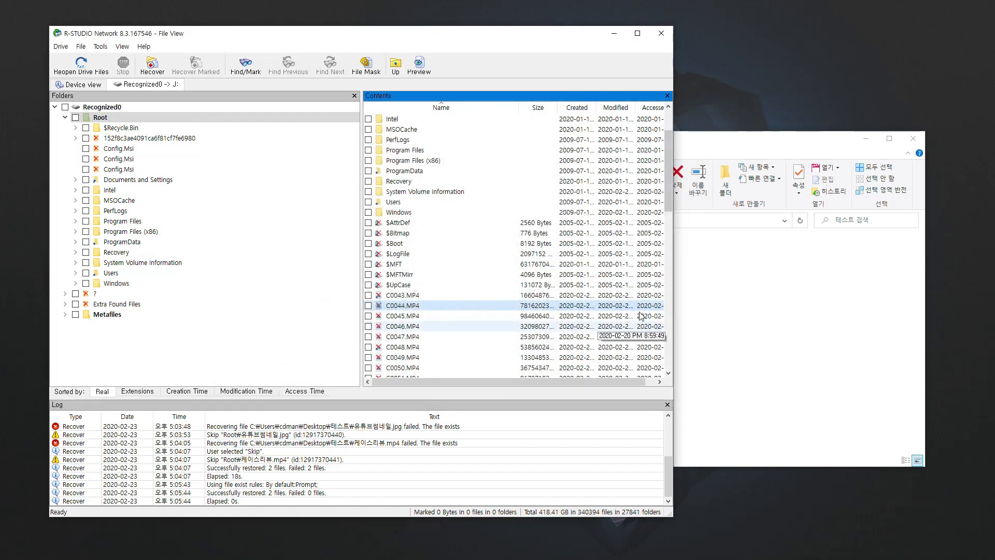
Switch to the 테스트 folder in File Explorer, play the recovered C0043 video briefly, pause it and close the player.
drag(558, 39, 510, 43)
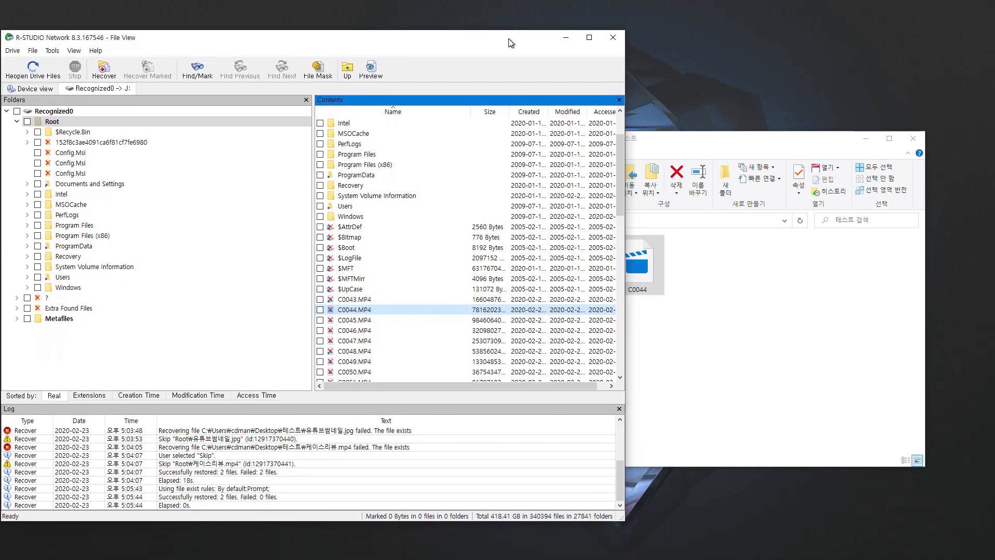
click(713, 144)
drag(731, 328, 624, 247)
click(567, 283)
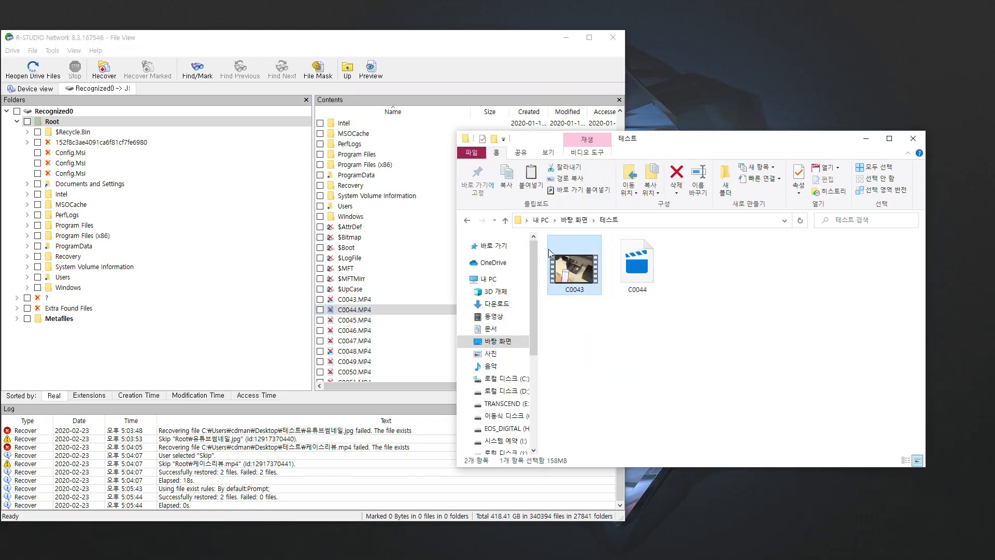
double_click(576, 277)
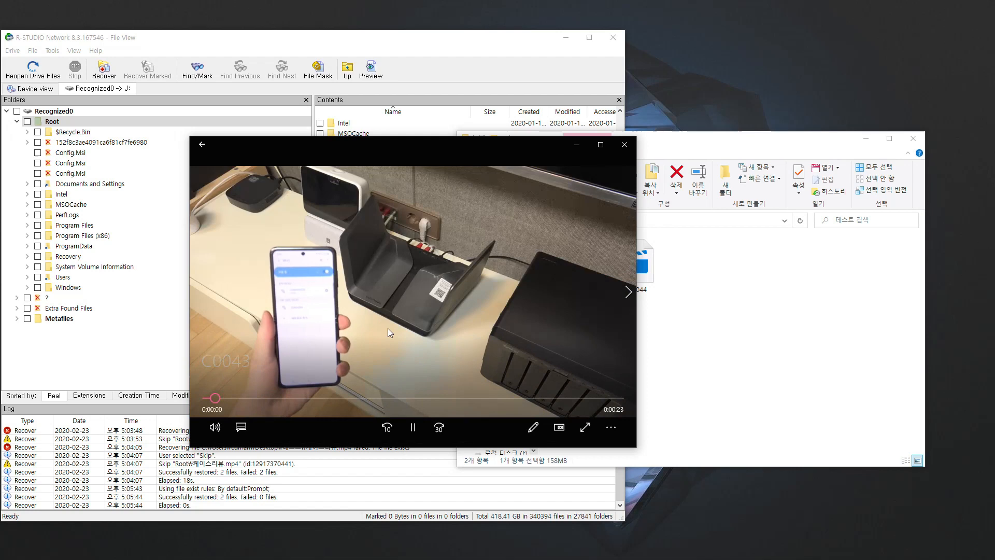
click(413, 427)
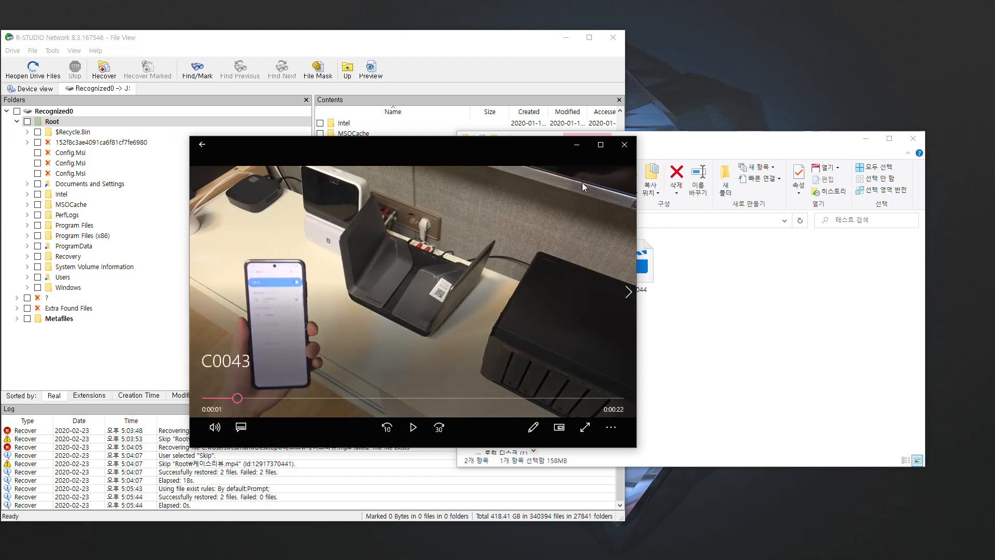
click(625, 145)
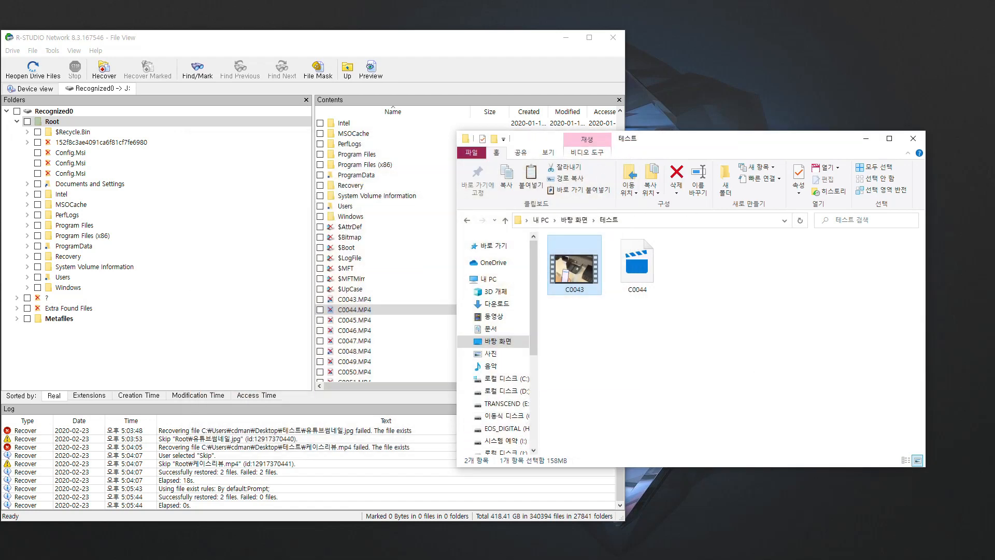
click(445, 39)
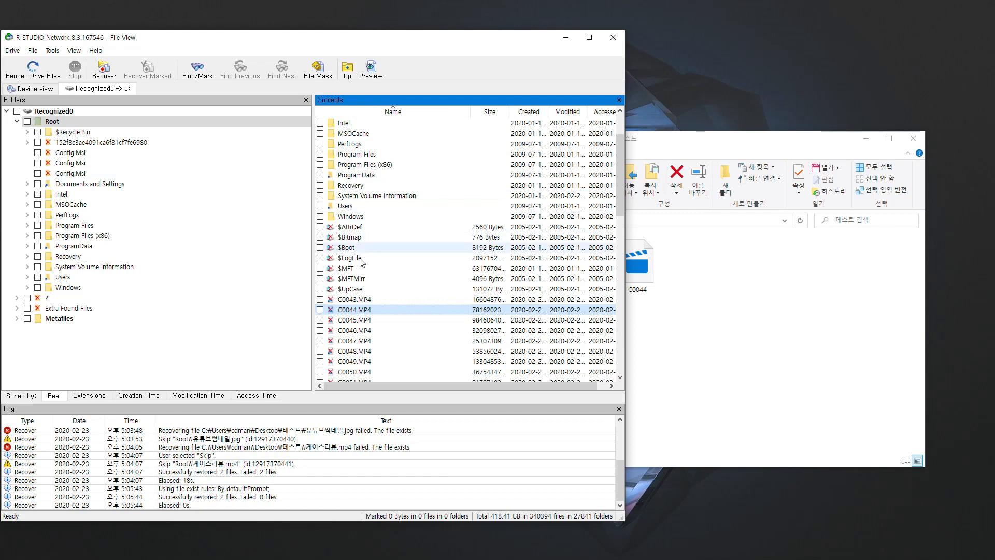
click(371, 302)
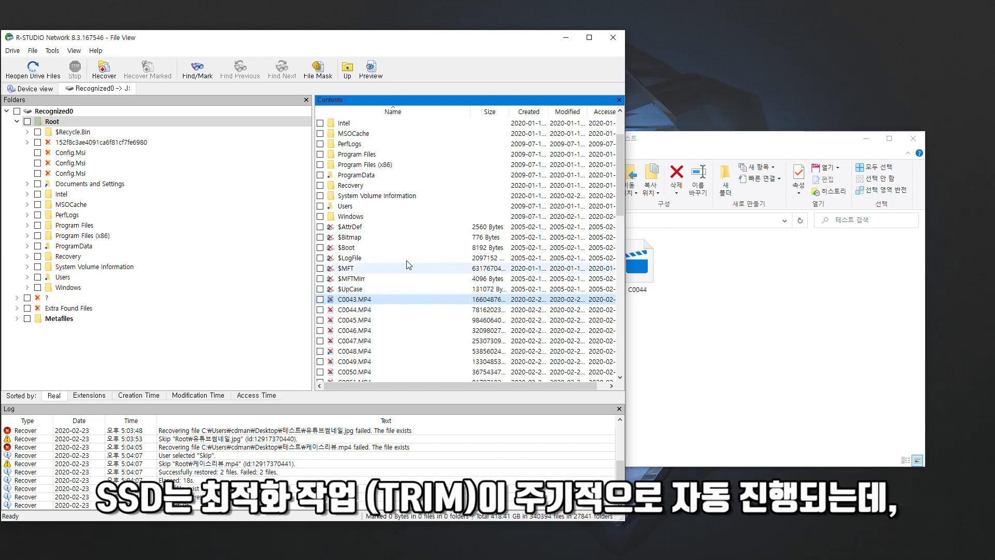
click(655, 326)
drag(749, 335, 557, 243)
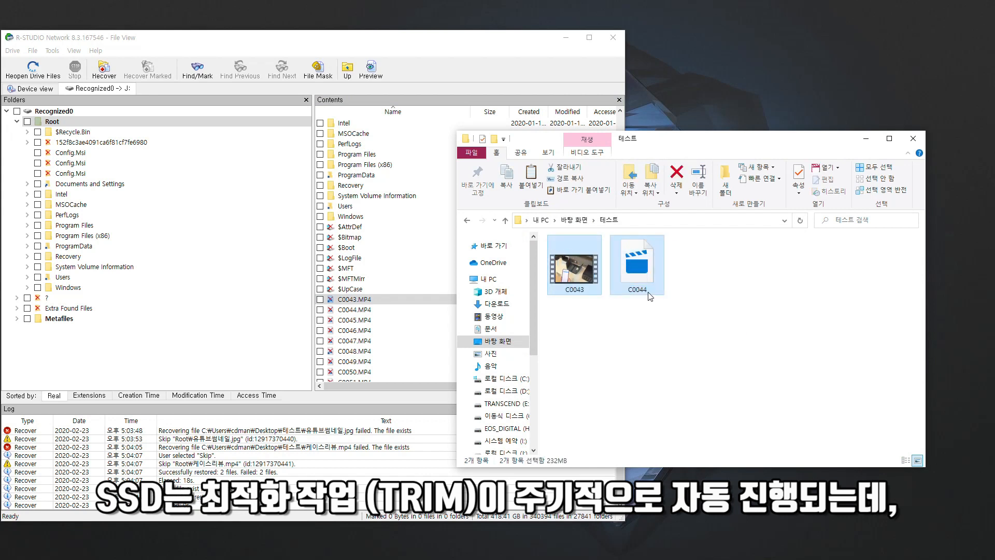
click(375, 298)
click(404, 311)
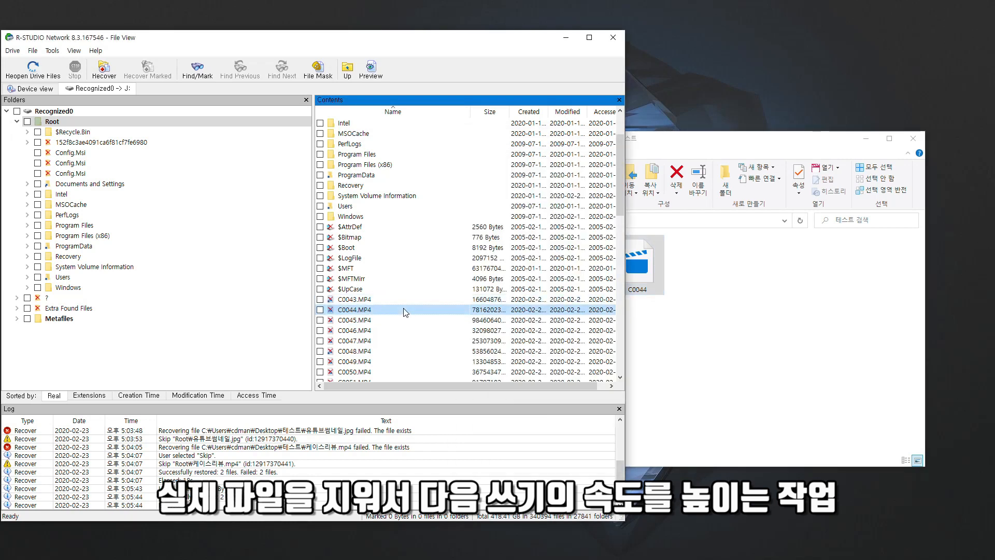
click(363, 300)
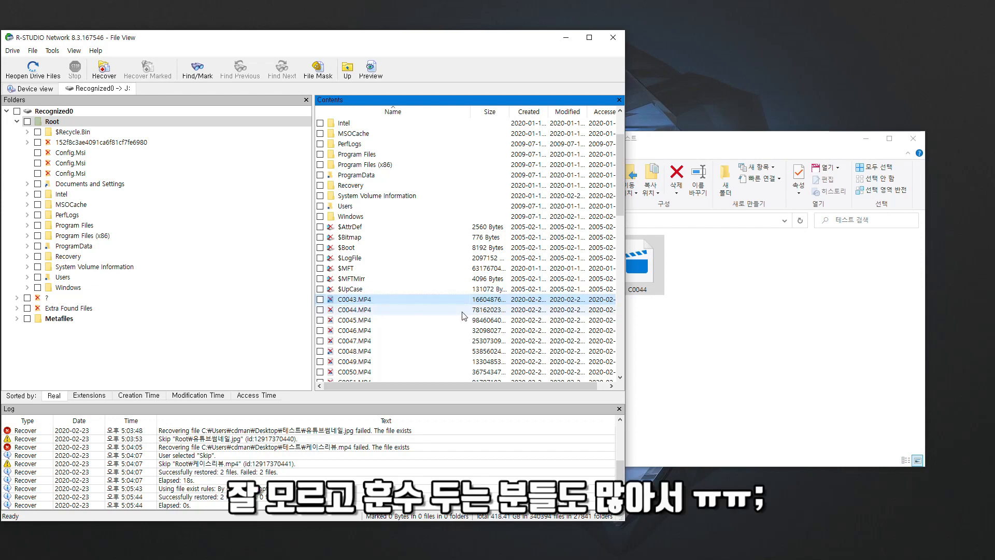
click(648, 332)
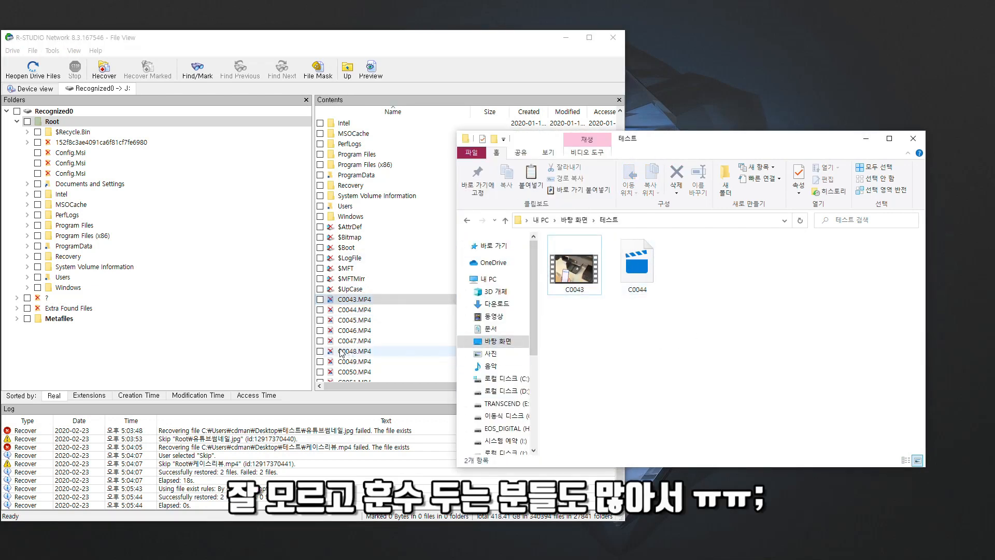
Reposition the R-Studio and 테스트 folder windows on the desktop, leaving both recovered videos unselected.
drag(460, 41, 474, 43)
drag(681, 151, 645, 136)
drag(722, 355, 531, 263)
click(702, 352)
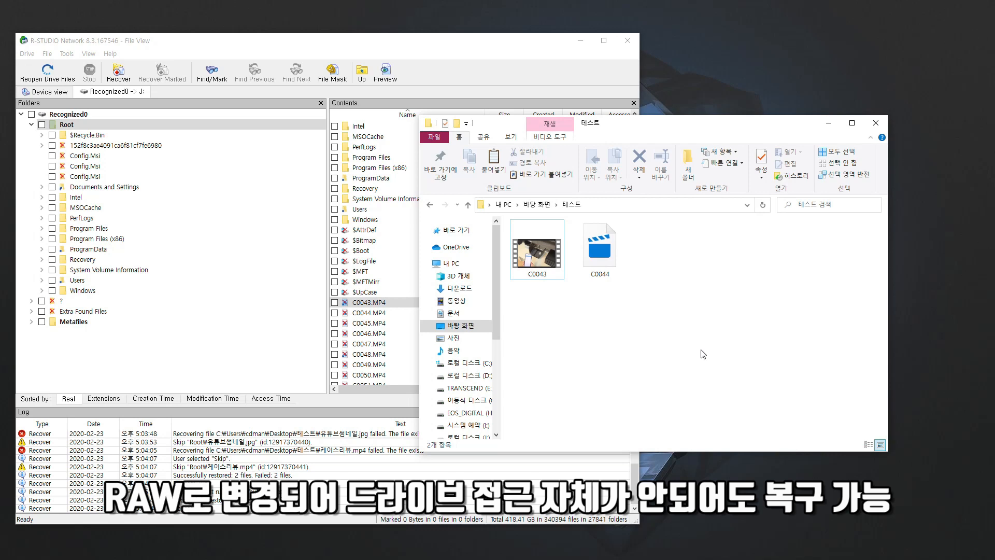
click(344, 45)
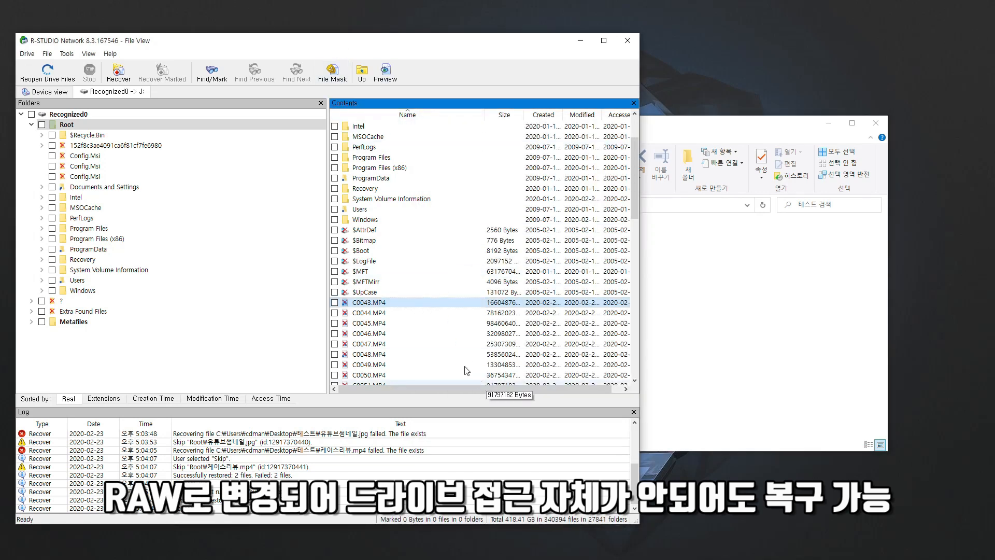
click(394, 230)
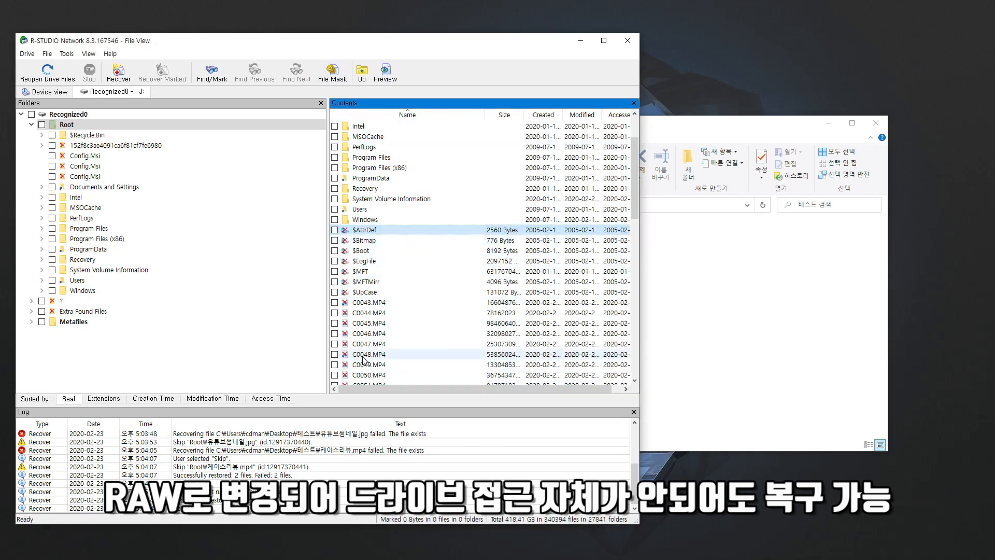